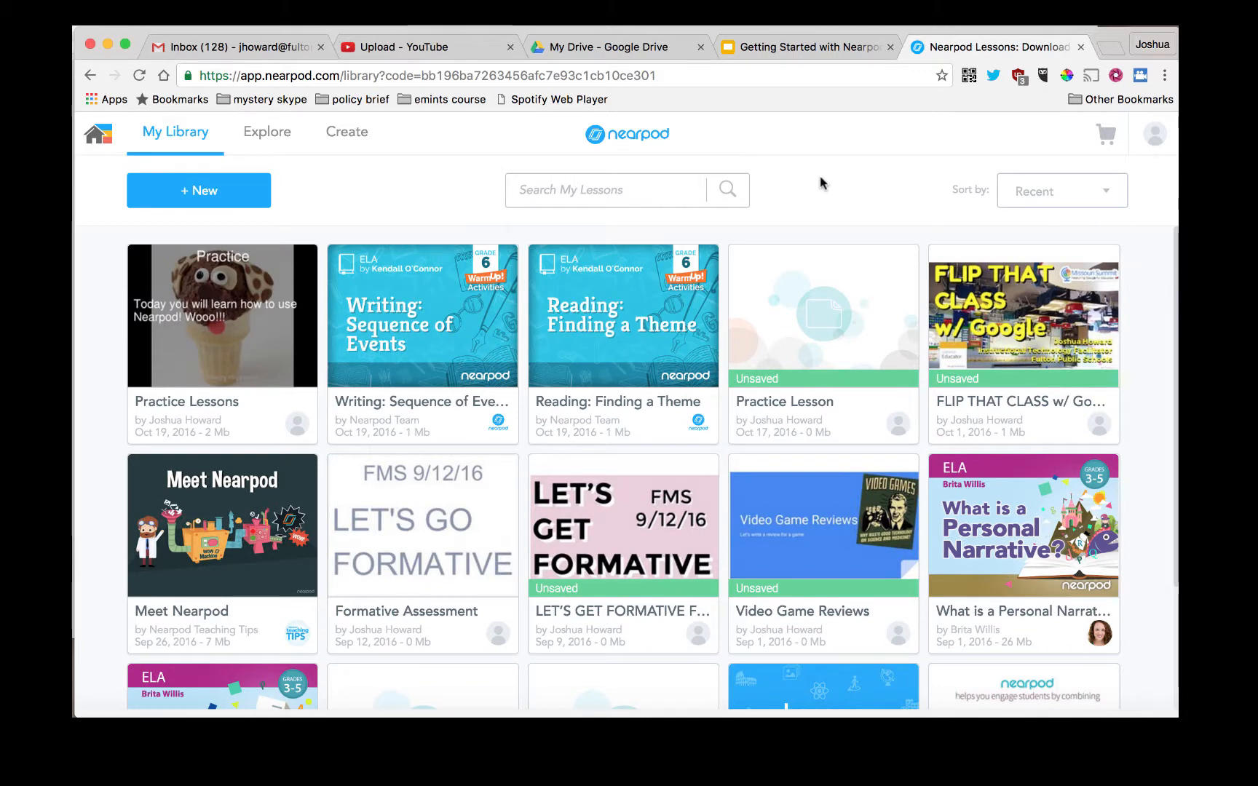
Step: Search the web for "nearpodize" in a new tab and open the extension's Chrome Web Store page
{"action": "left_click", "coordinate": [1110, 48]}
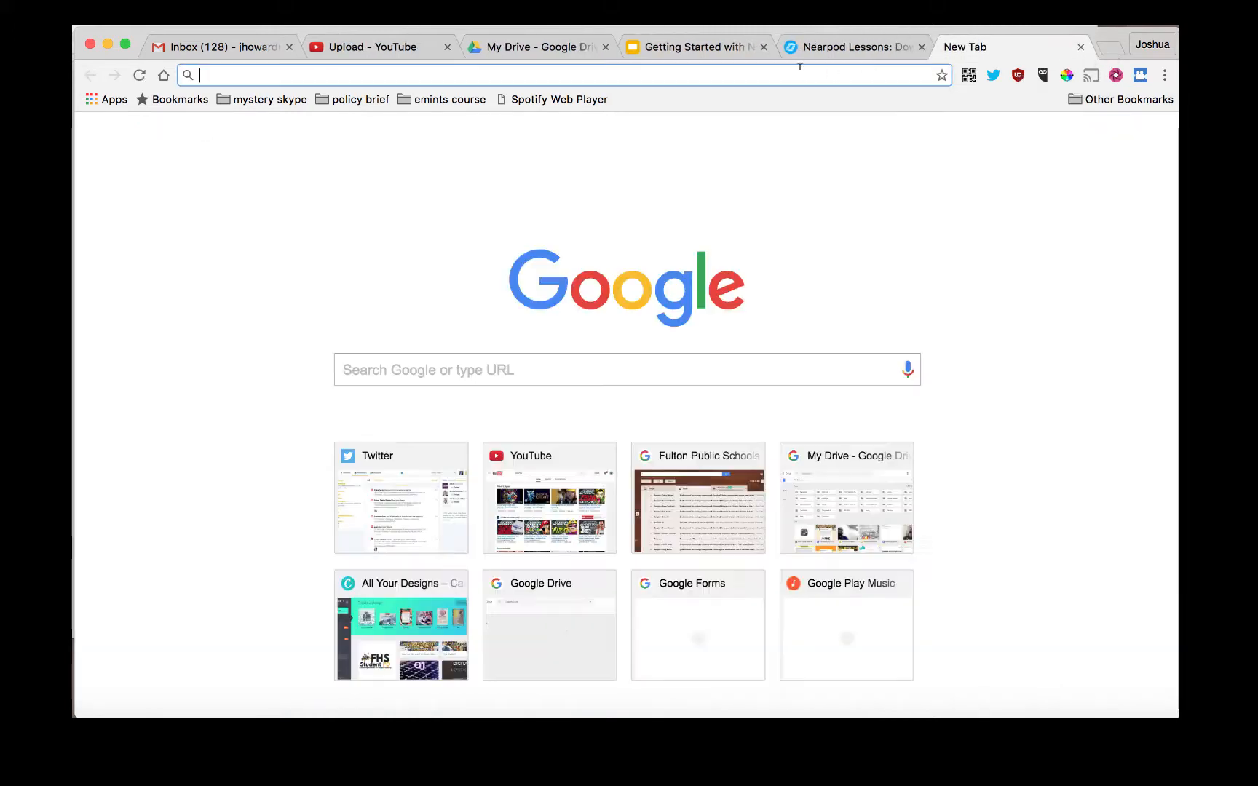
{"action": "type", "text": "nearpo"}
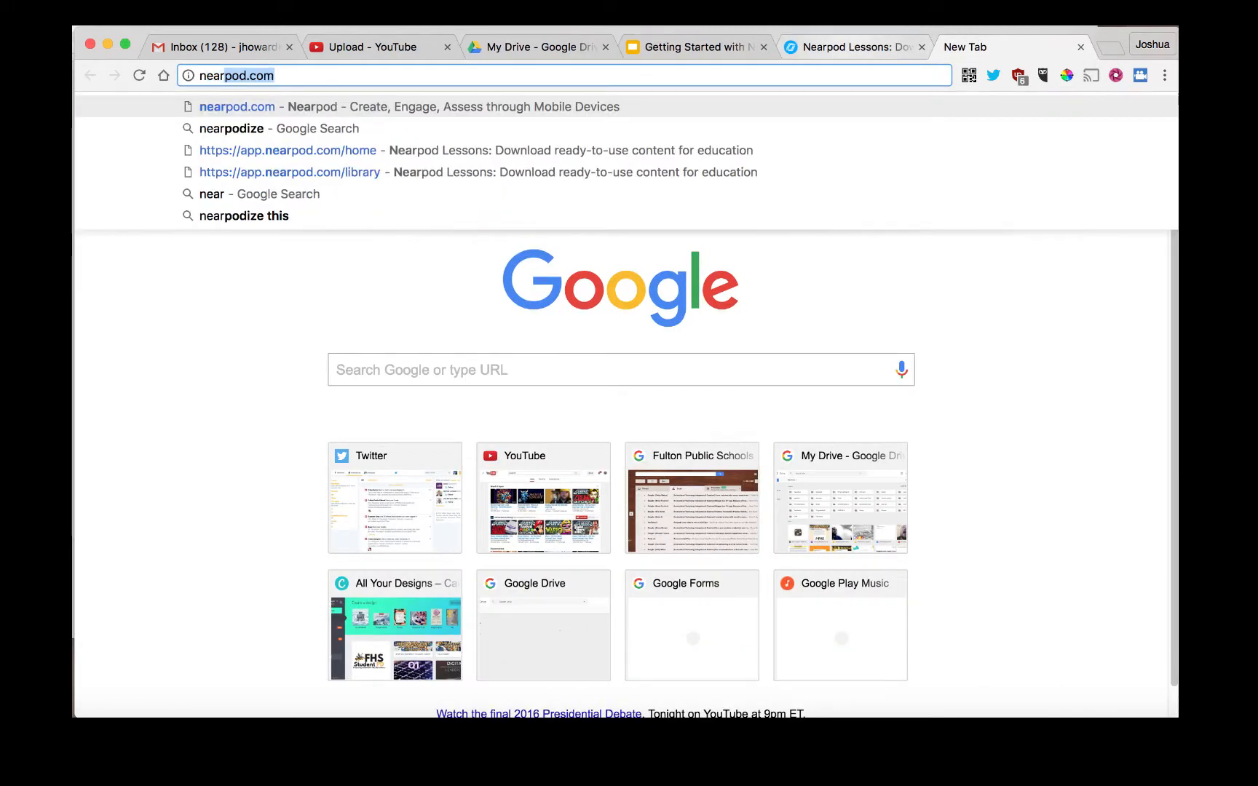
{"action": "type", "text": "dize"}
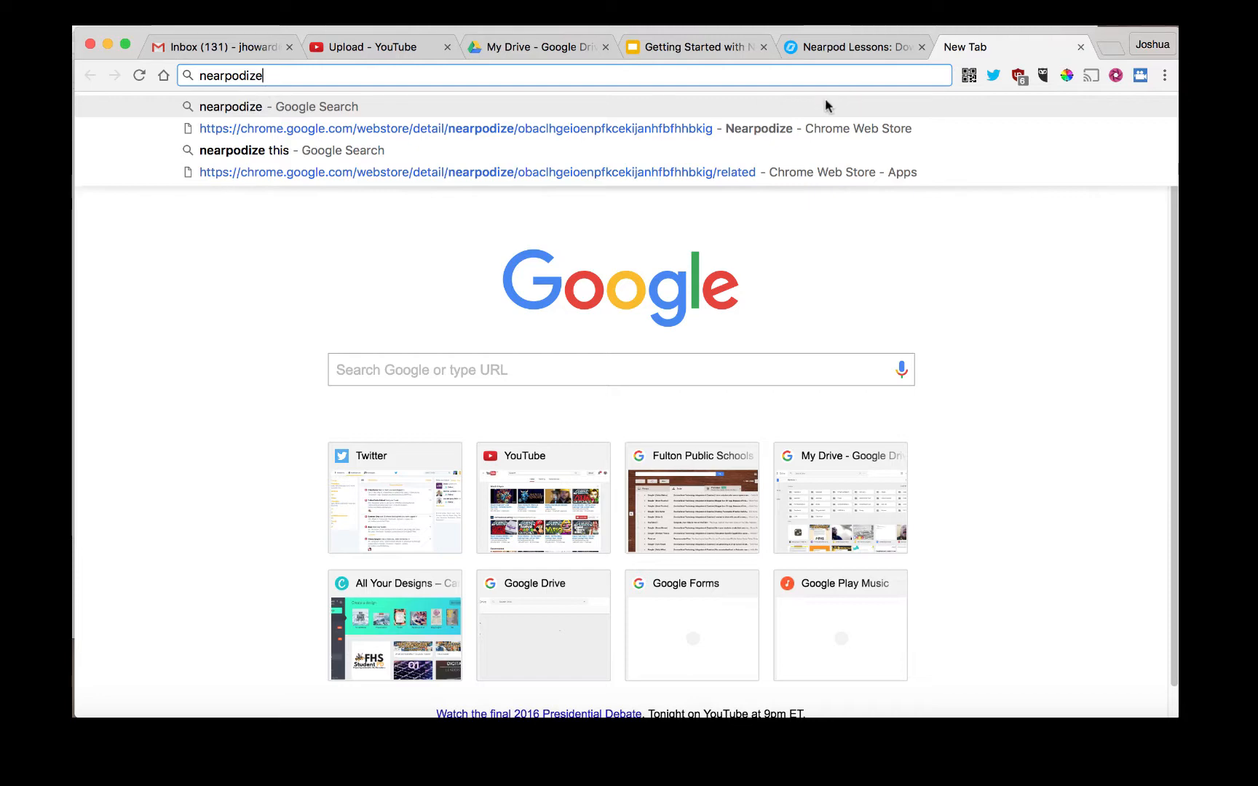
{"action": "key", "text": "Return"}
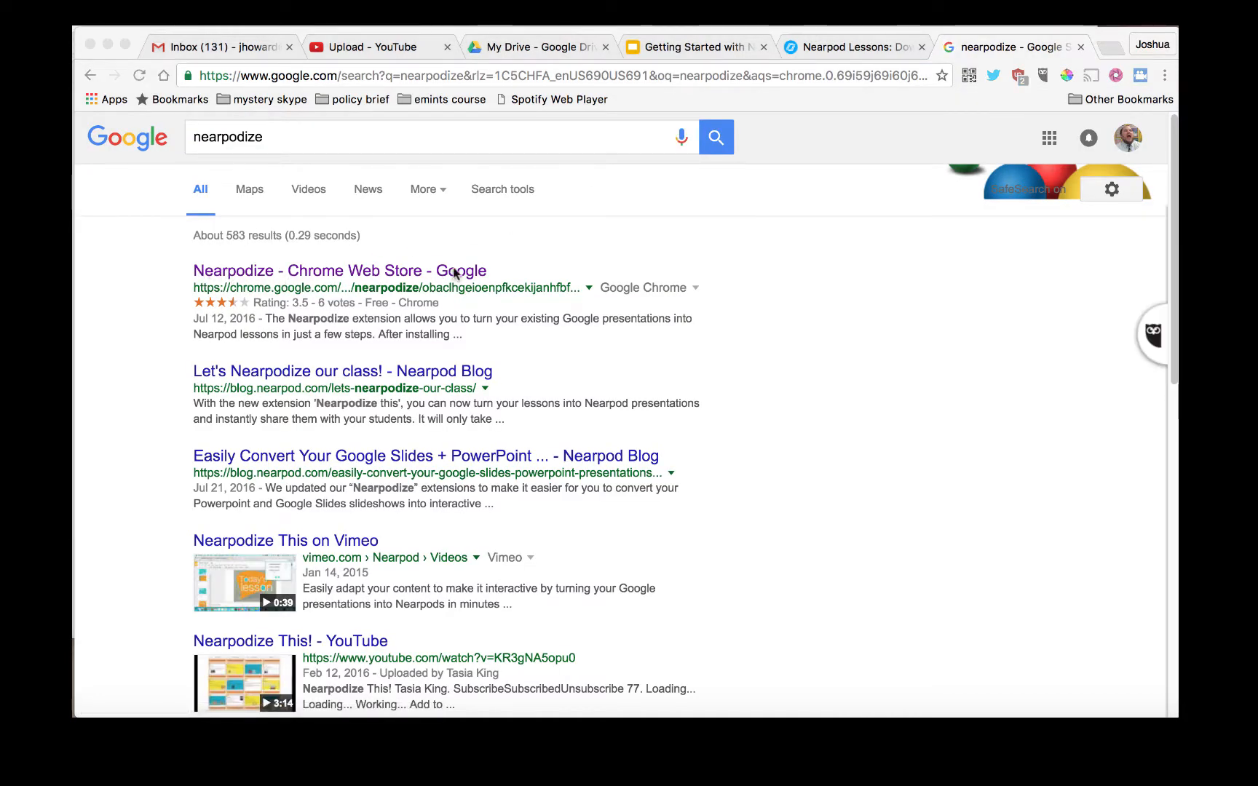
{"action": "left_click", "coordinate": [372, 276]}
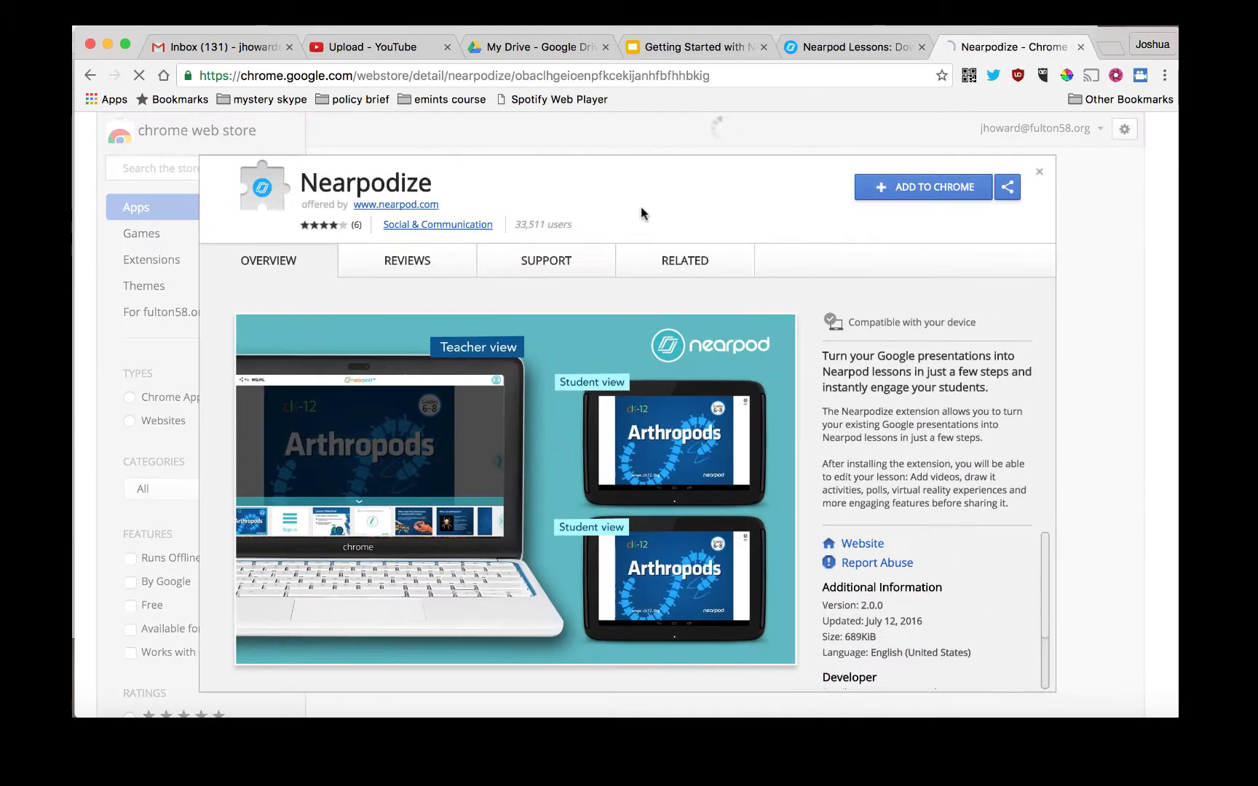
Step: Add the Nearpodize extension to Chrome, approve its permissions, and close its store listing
{"action": "left_click", "coordinate": [906, 189]}
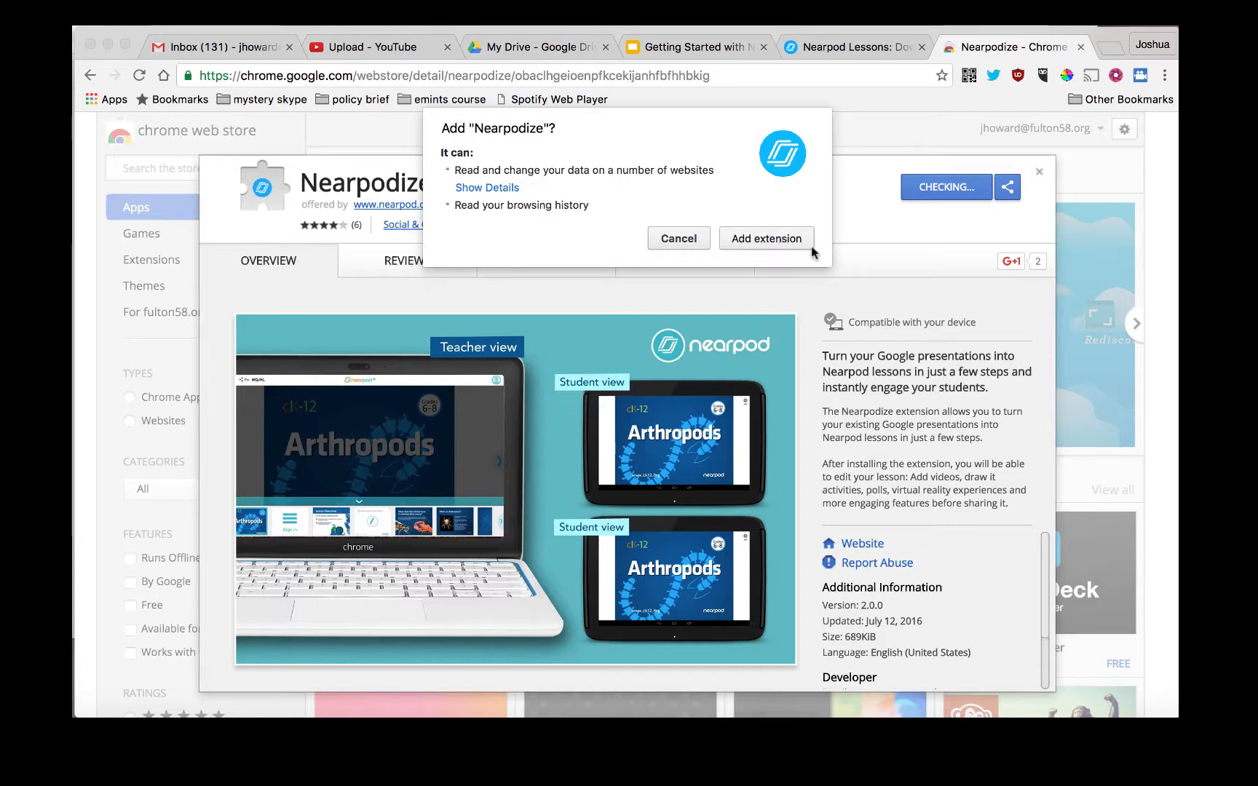
{"action": "left_click", "coordinate": [761, 238]}
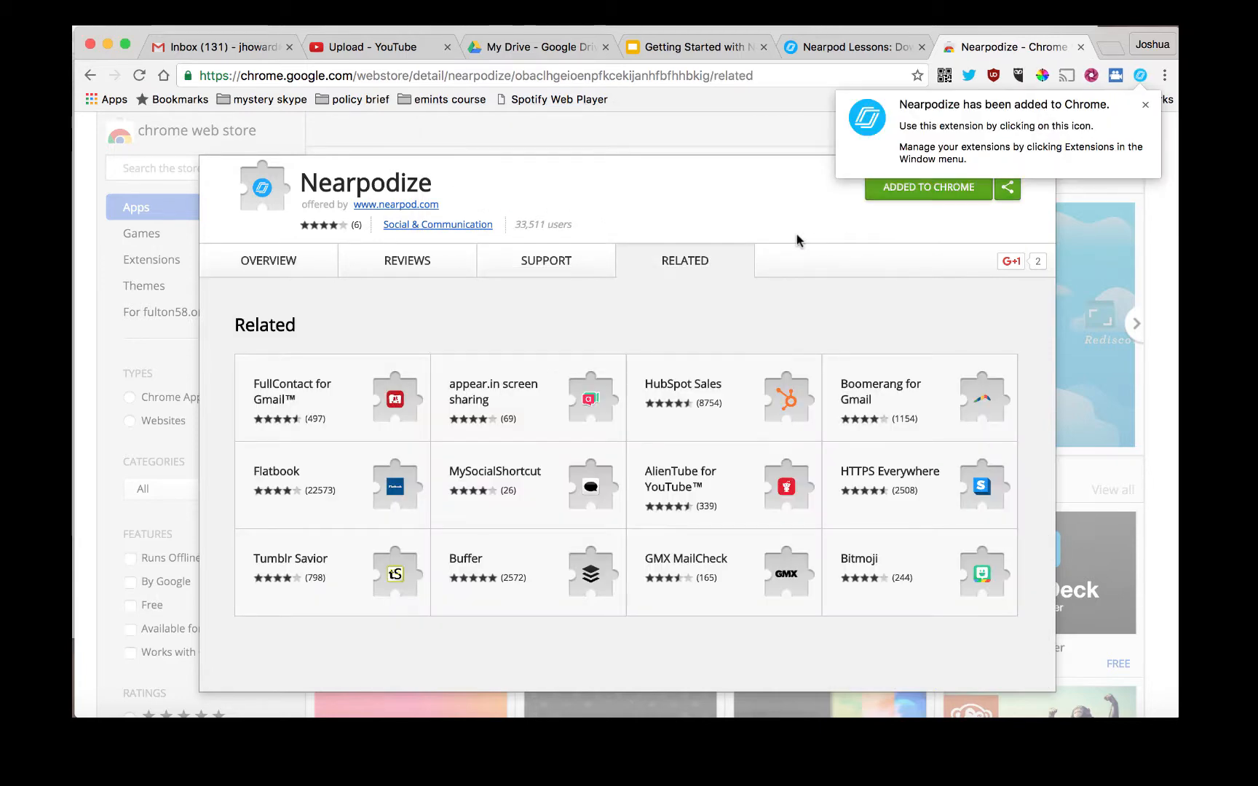
{"action": "left_click", "coordinate": [728, 190]}
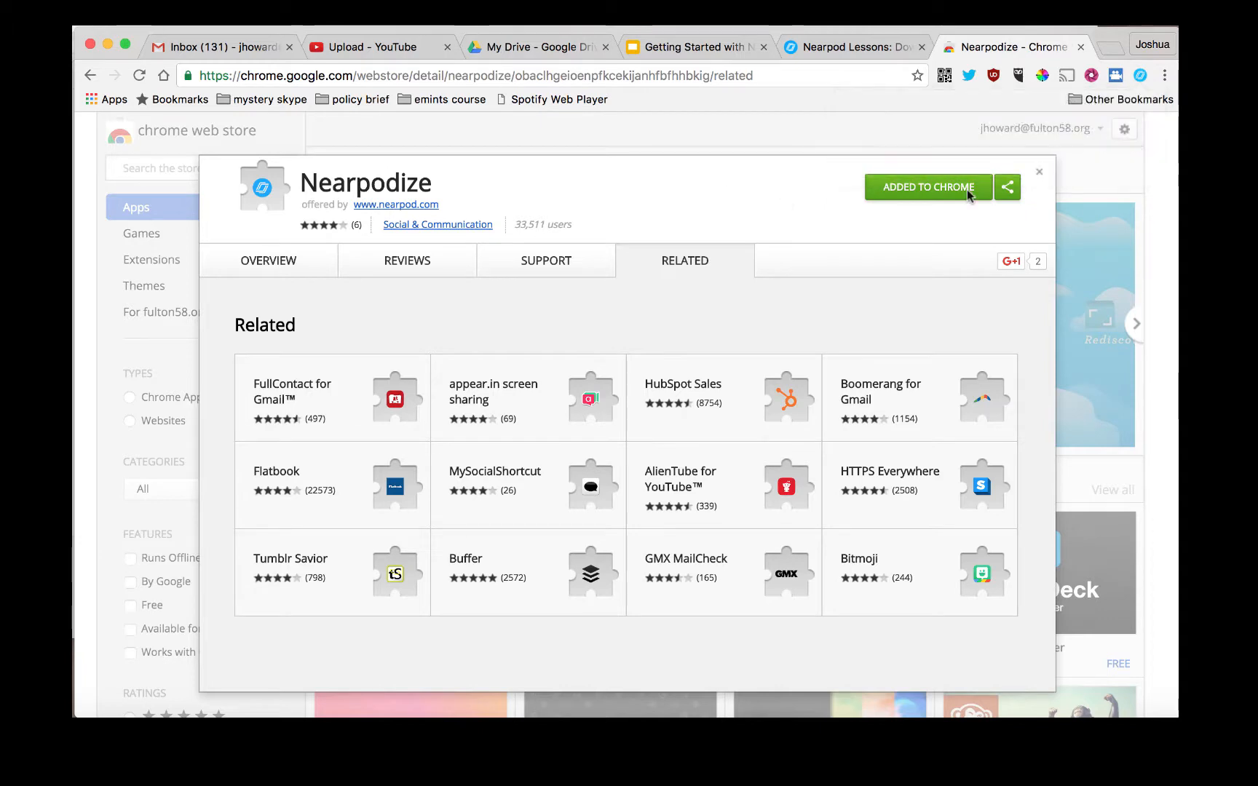
{"action": "left_click", "coordinate": [1039, 175]}
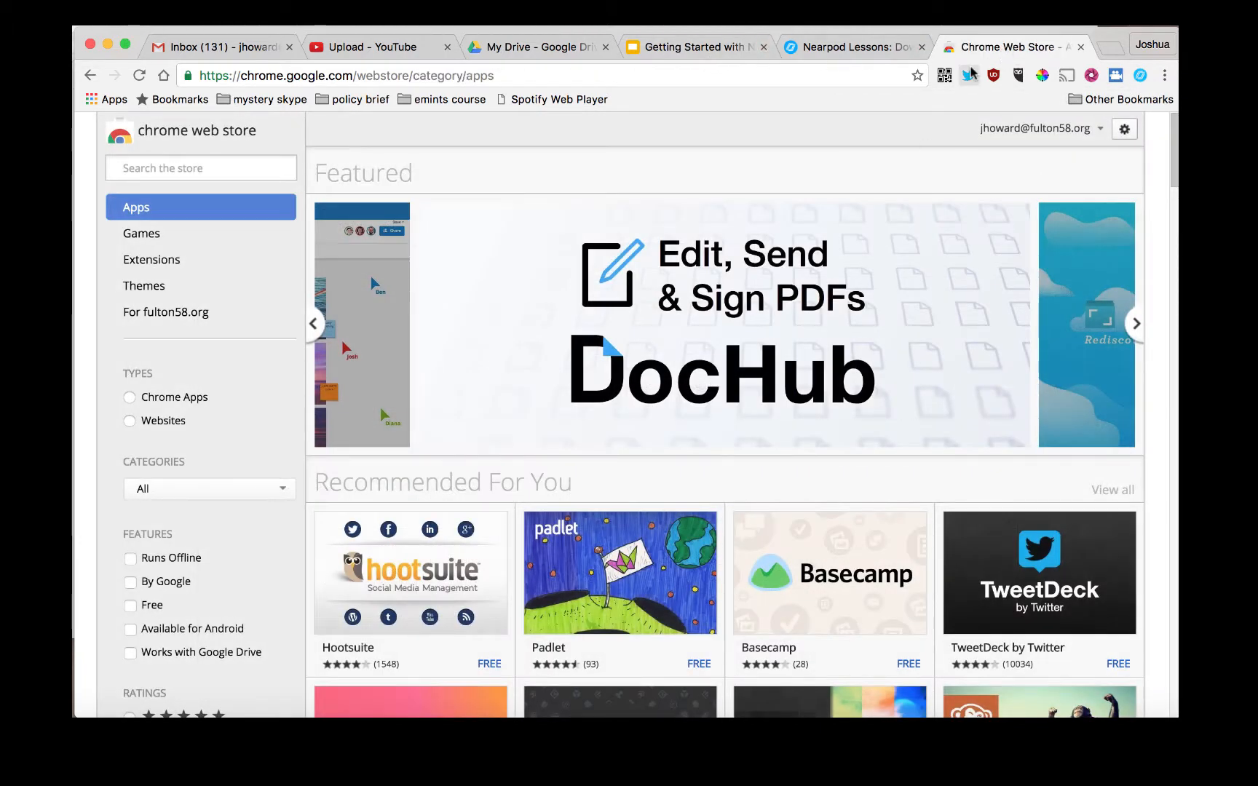
Step: Go to slides.google.com in a new tab, open the "Parts of a News Story" presentation and look through its slide thumbnails
{"action": "left_click", "coordinate": [1107, 51]}
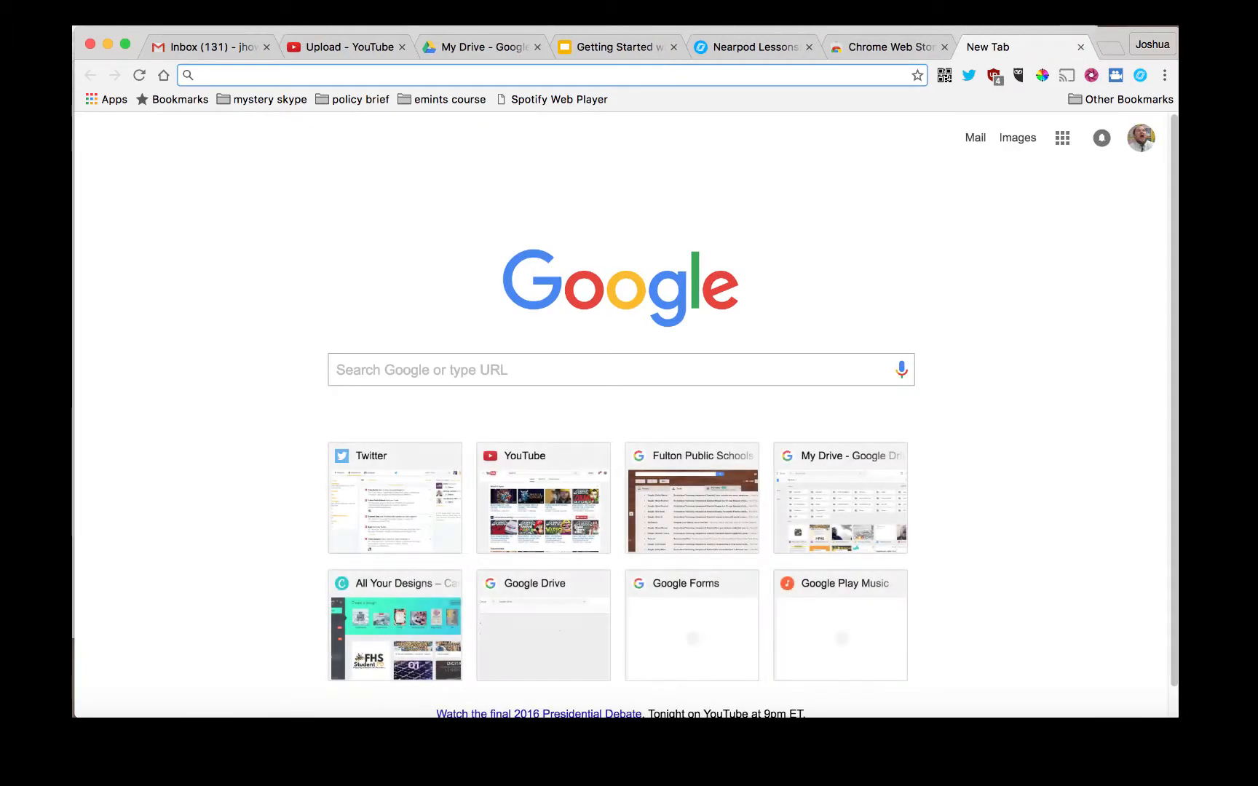
{"action": "type", "text": "slides.google.com"}
{"action": "key", "text": "Return"}
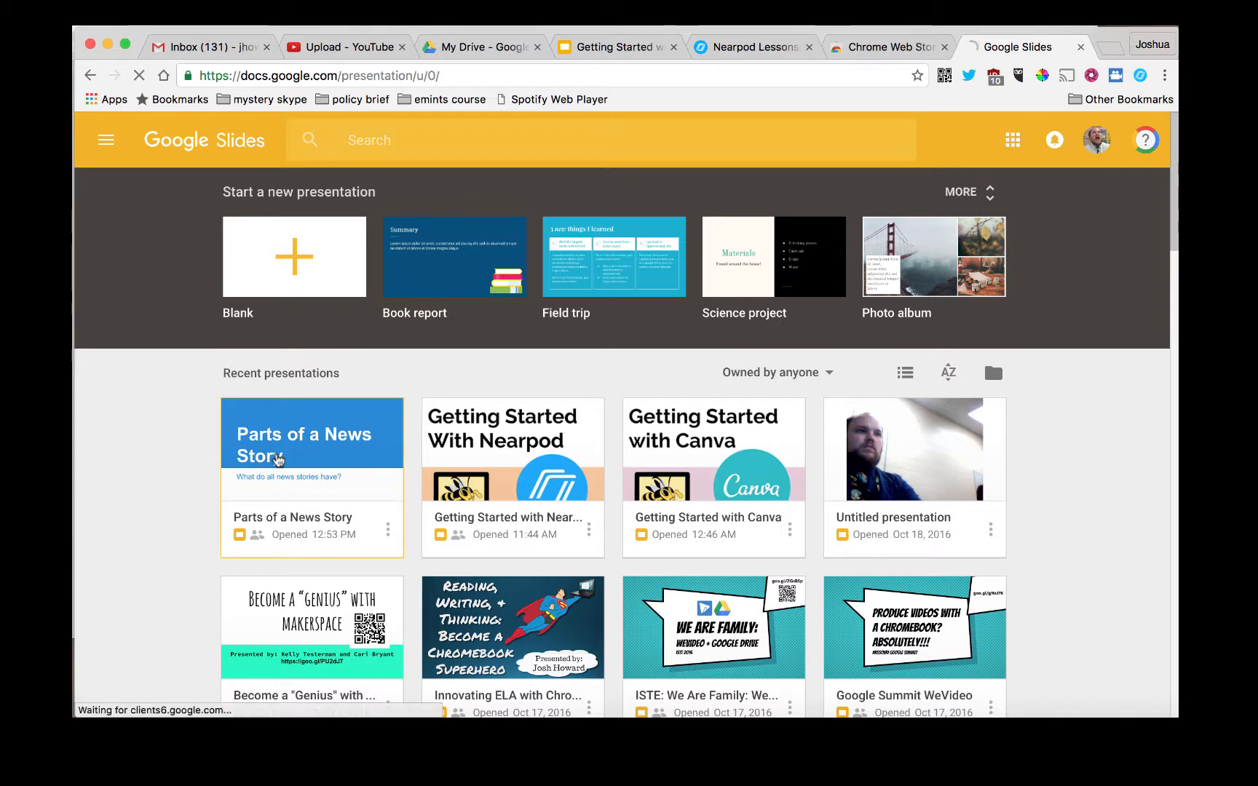
{"action": "left_click", "coordinate": [309, 464]}
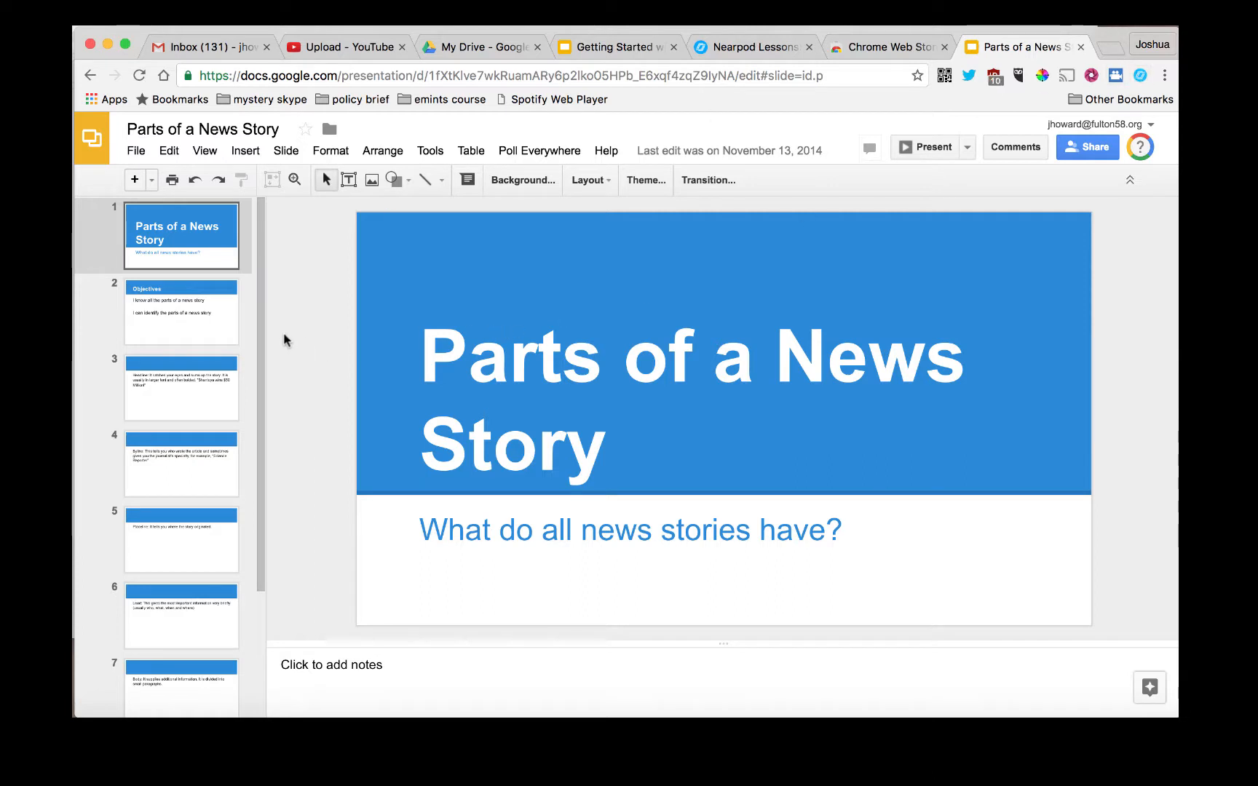
{"action": "left_click_drag", "start_coordinate": [264, 325], "coordinate": [258, 292]}
{"action": "left_click_drag", "start_coordinate": [260, 375], "coordinate": [203, 494]}
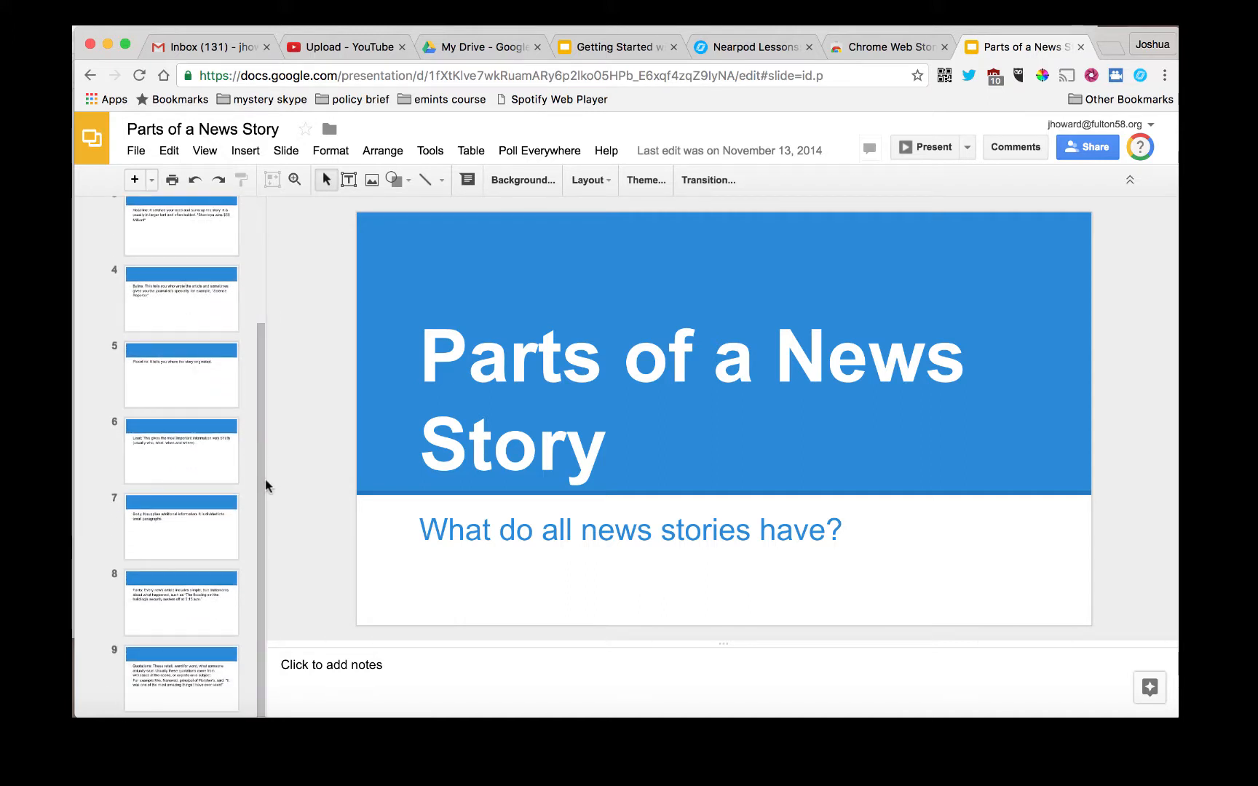
{"action": "scroll", "coordinate": [262, 481], "scroll_direction": "up", "scroll_amount": 2}
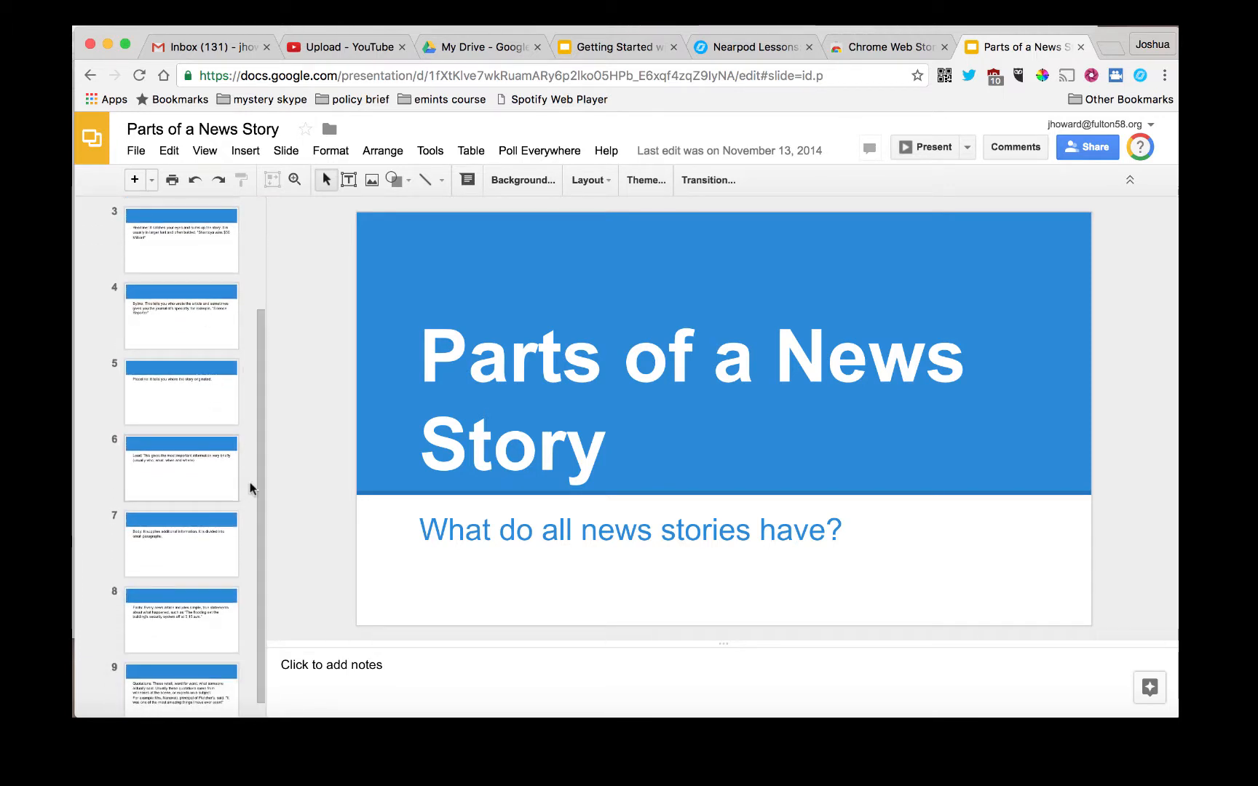
{"action": "scroll", "coordinate": [249, 482], "scroll_direction": "up", "scroll_amount": 5}
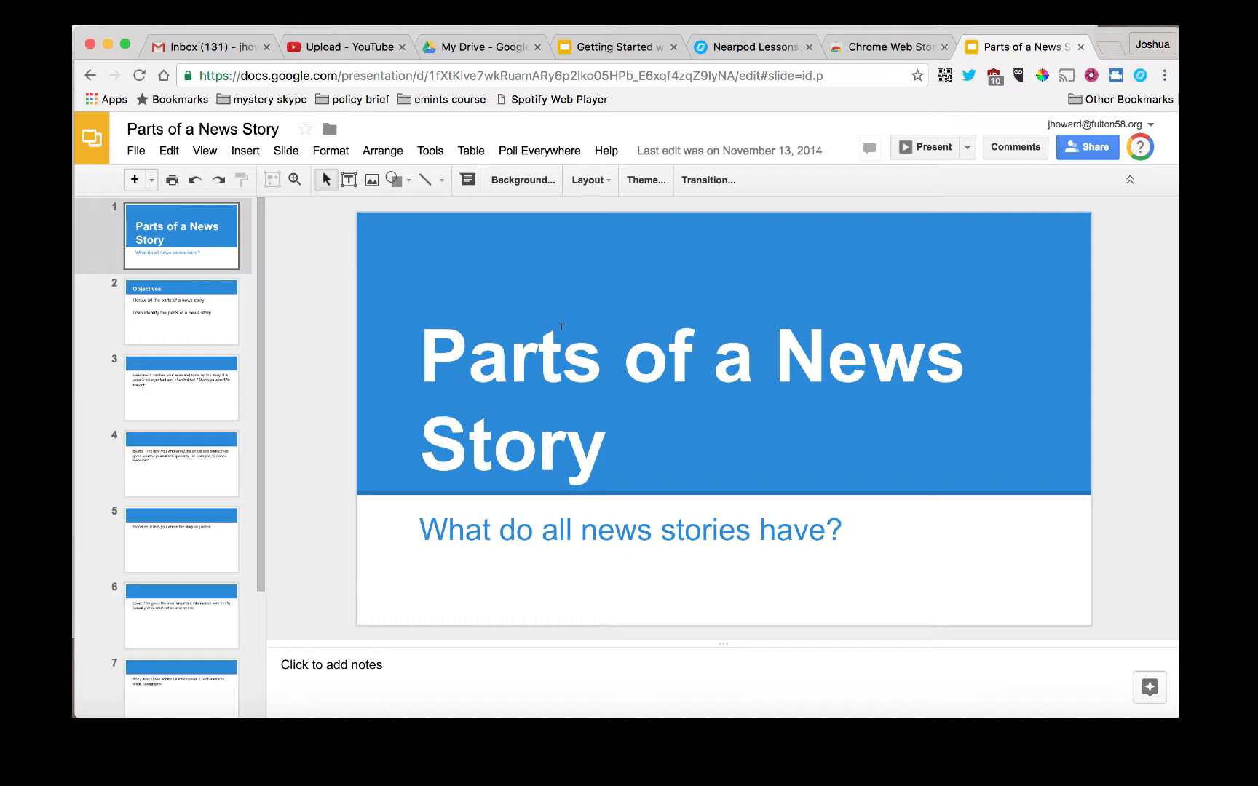
Step: Convert the presentation with the Nearpodize extension, signing in with the school Google account, and review the imported slides
{"action": "left_click", "coordinate": [1141, 76]}
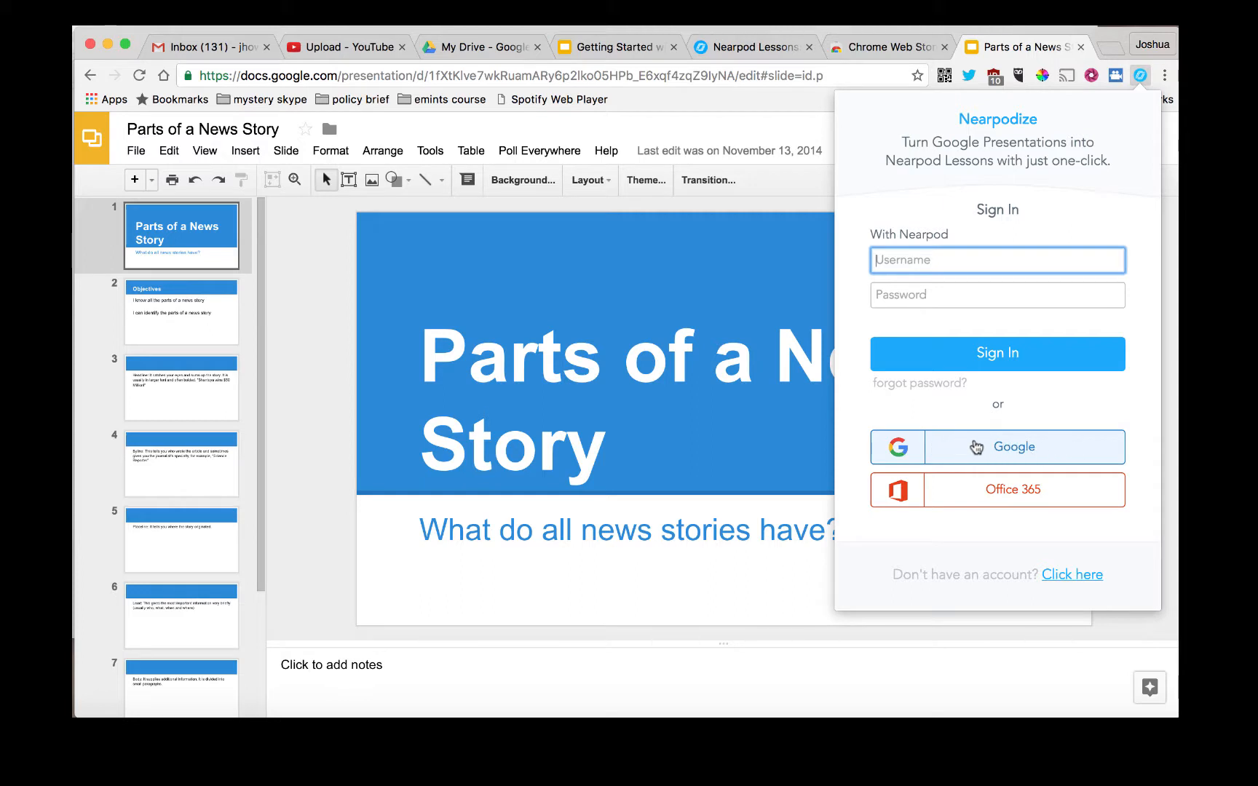
{"action": "left_click", "coordinate": [999, 450]}
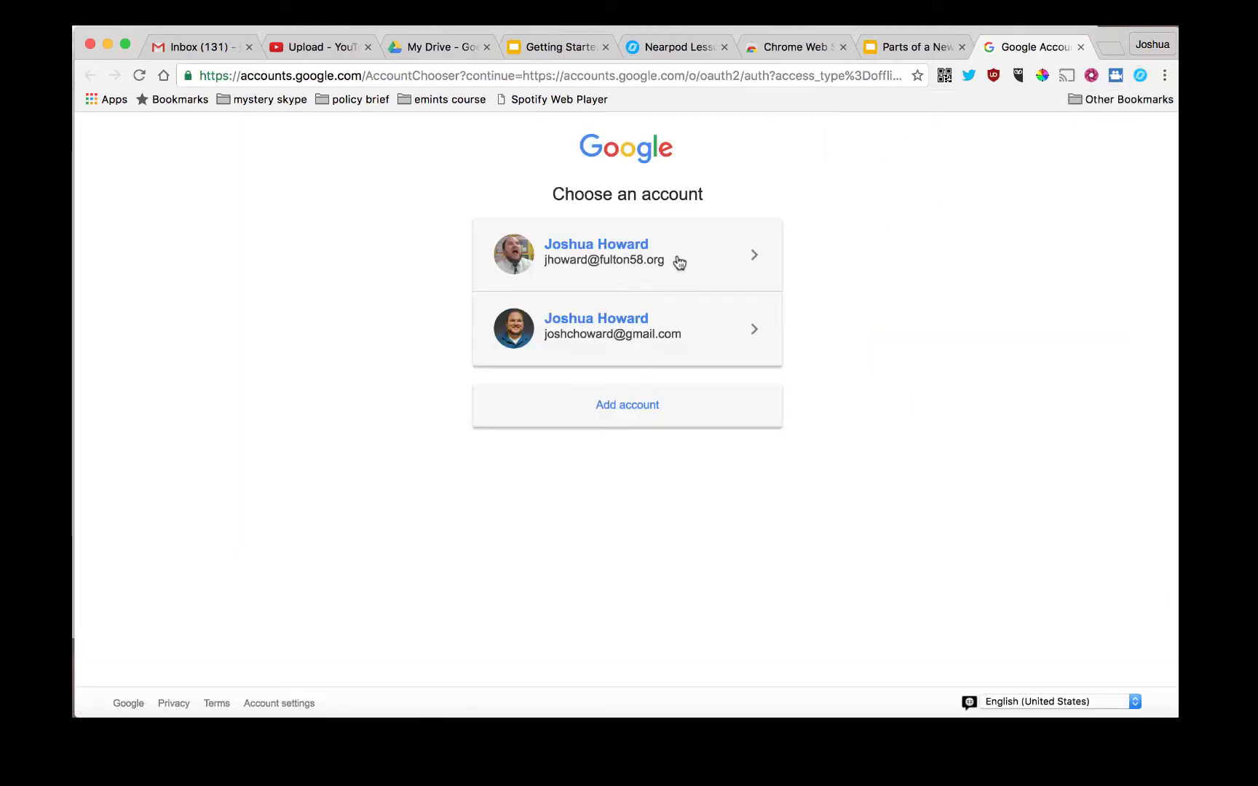
{"action": "left_click", "coordinate": [679, 262]}
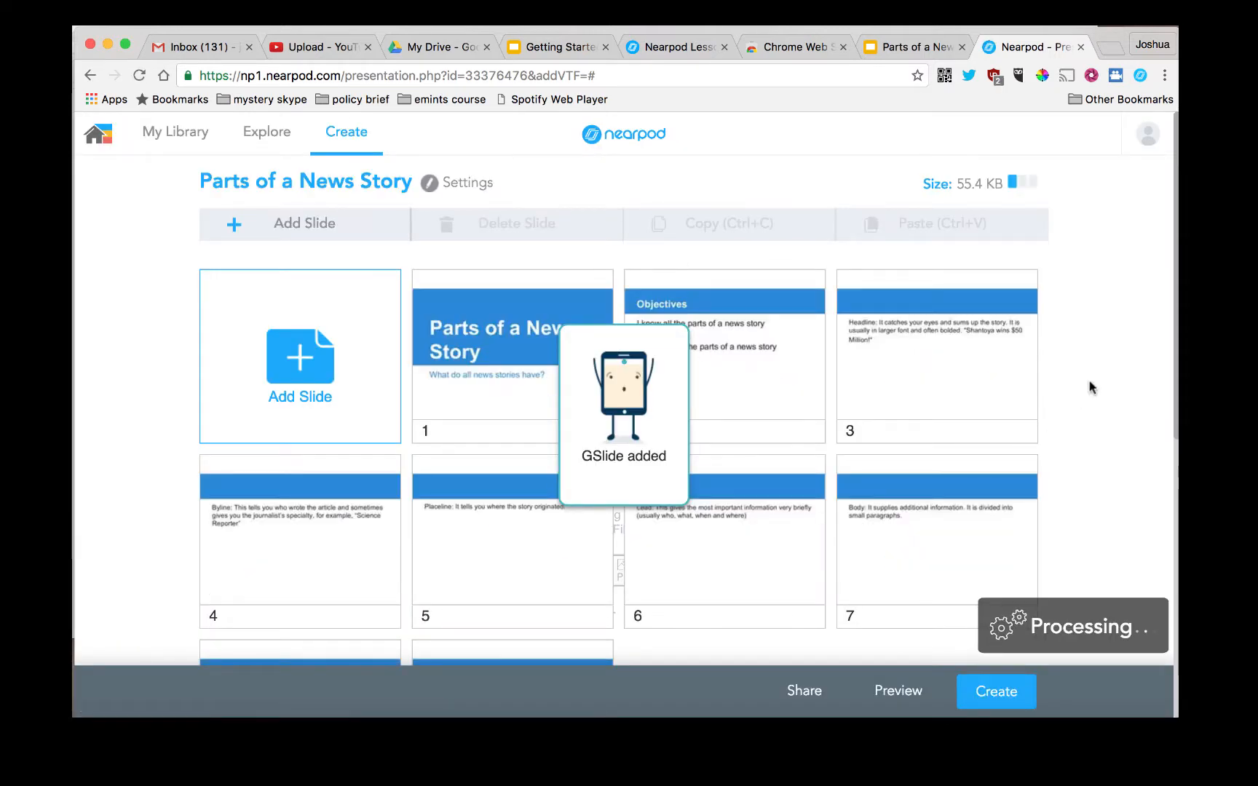
{"action": "scroll", "coordinate": [1078, 386], "scroll_direction": "down", "scroll_amount": 5}
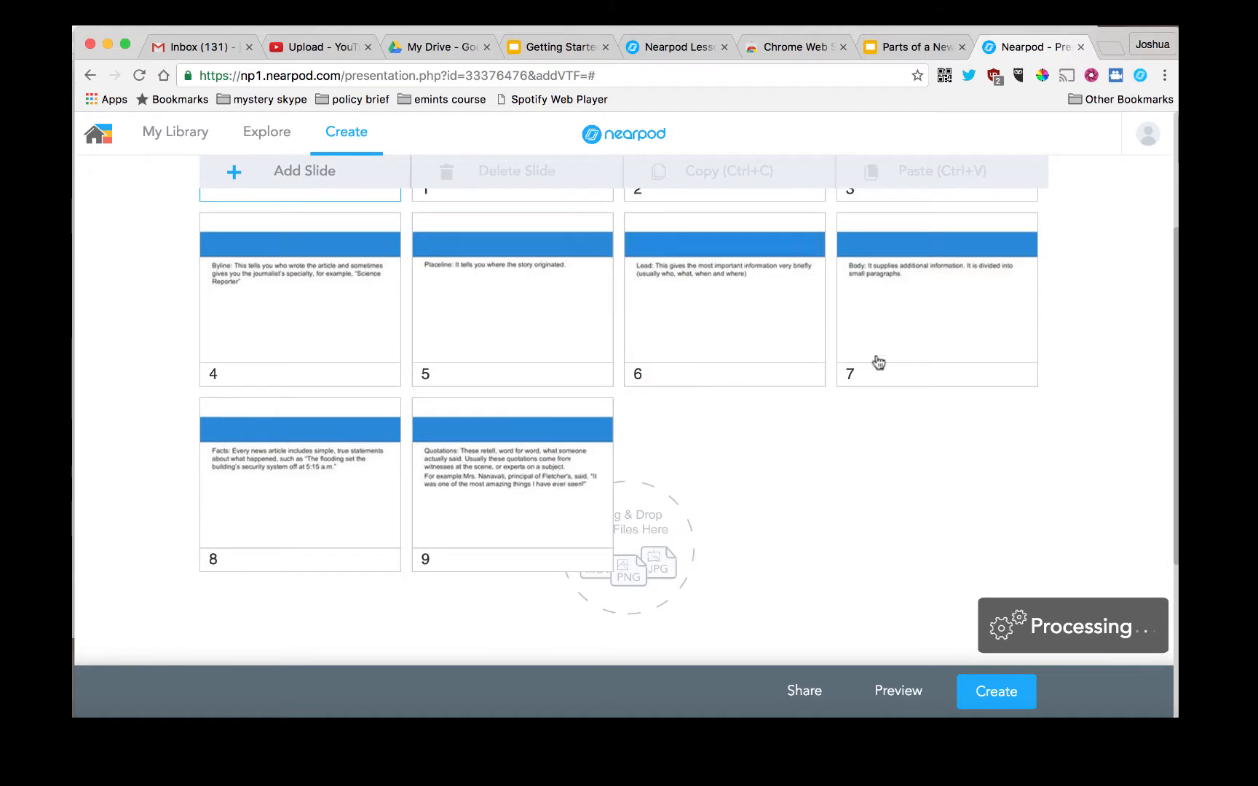
{"action": "scroll", "coordinate": [1169, 379], "scroll_direction": "up", "scroll_amount": 3}
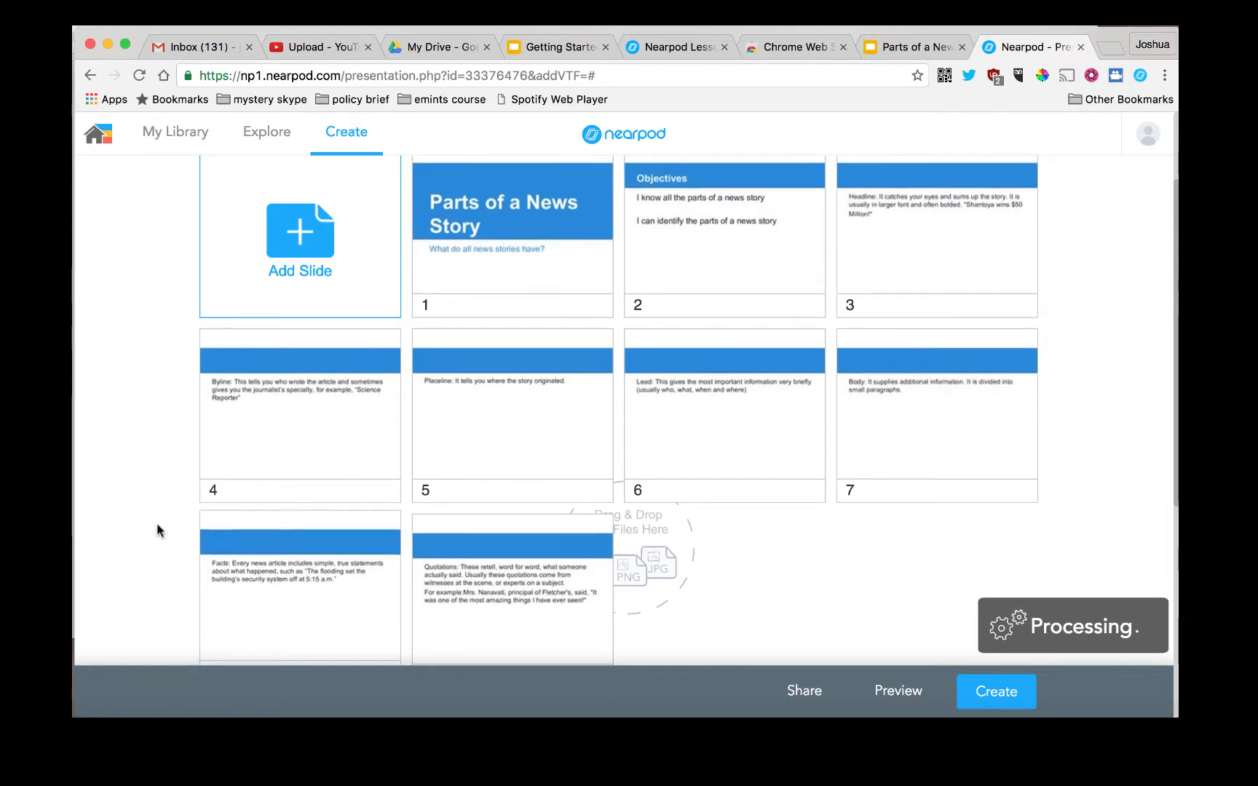
{"action": "scroll", "coordinate": [643, 422], "scroll_direction": "down", "scroll_amount": 3}
{"action": "scroll", "coordinate": [643, 423], "scroll_direction": "up", "scroll_amount": 5}
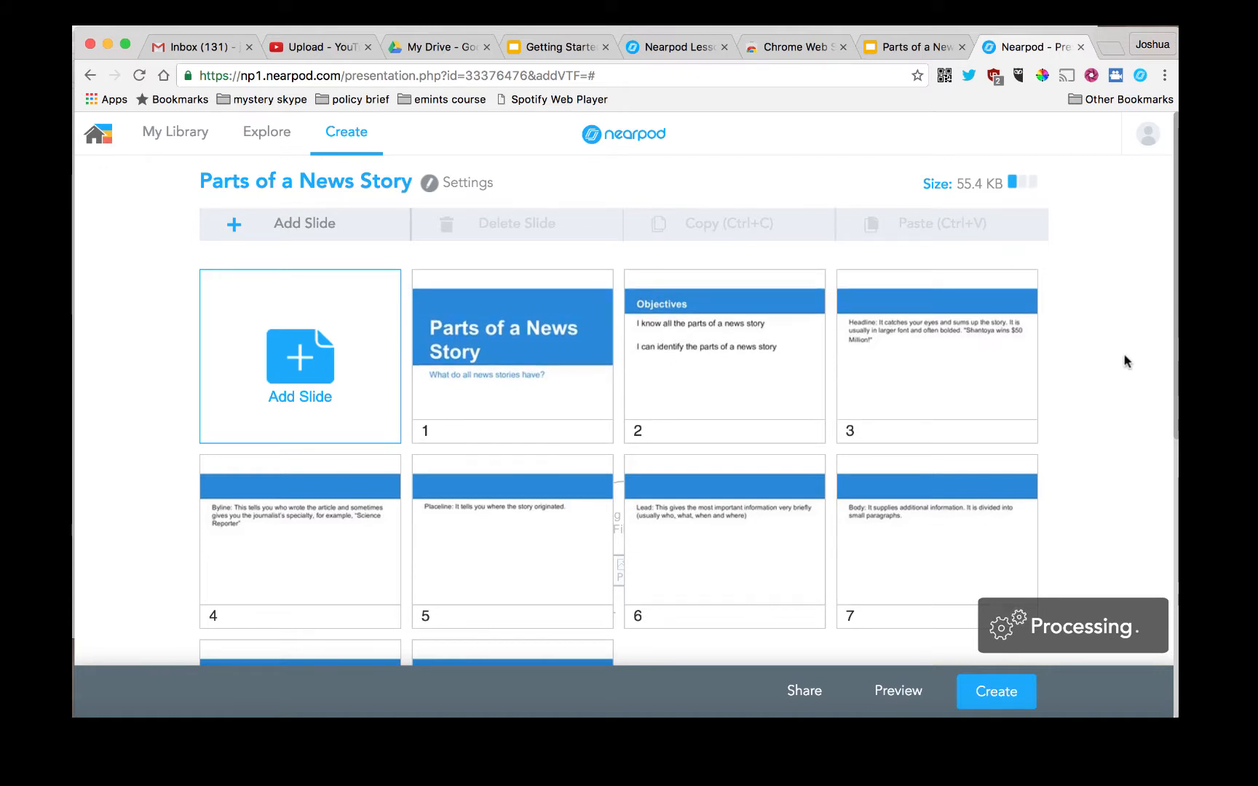
{"action": "scroll", "coordinate": [1110, 415], "scroll_direction": "down", "scroll_amount": 1}
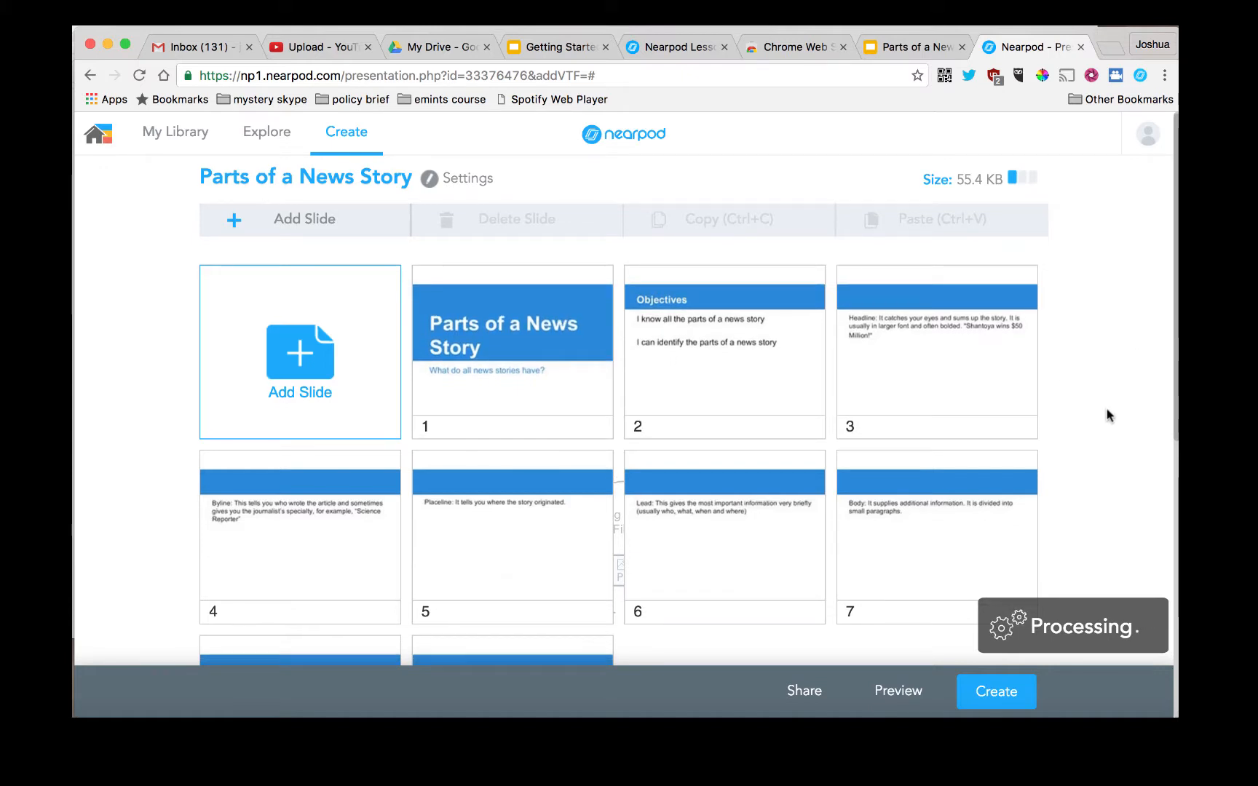
Step: Add an open ended question activity asking "What are the characteristics of a good headline?" and save it
{"action": "left_click", "coordinate": [299, 226]}
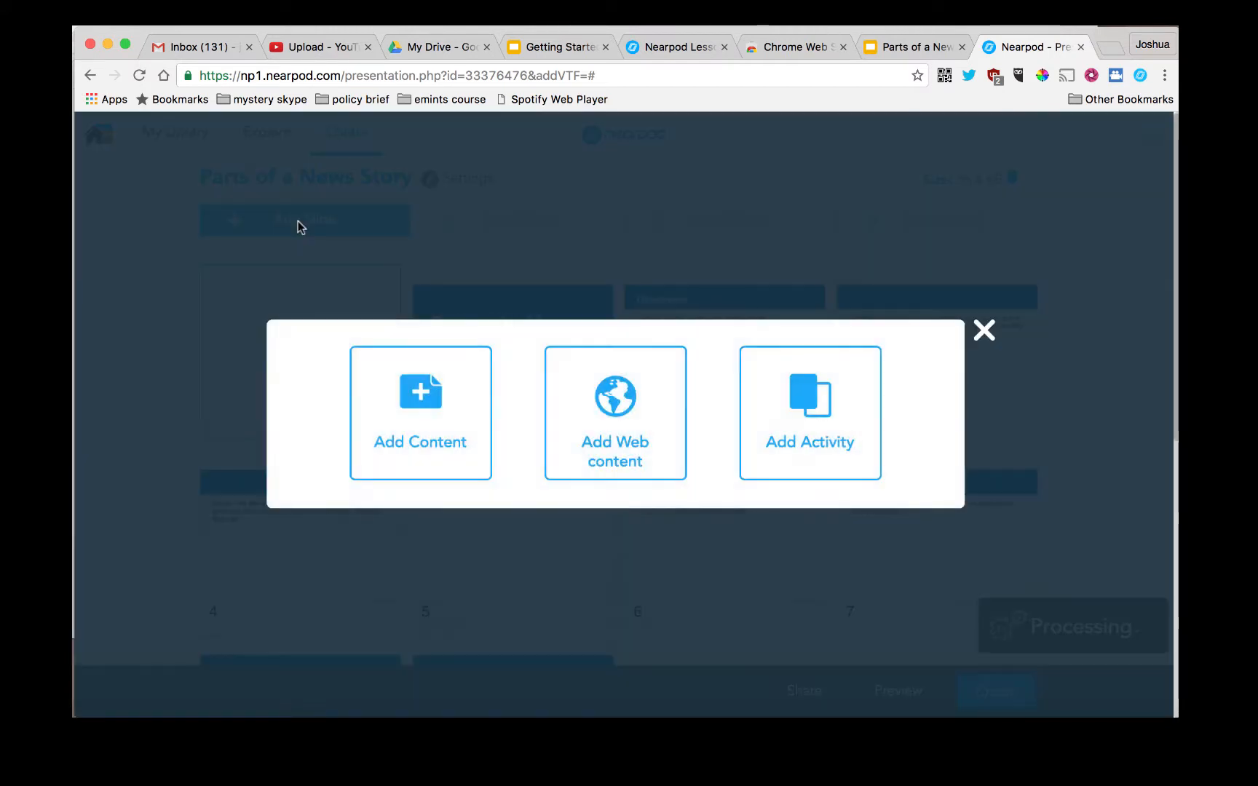
{"action": "left_click", "coordinate": [793, 411]}
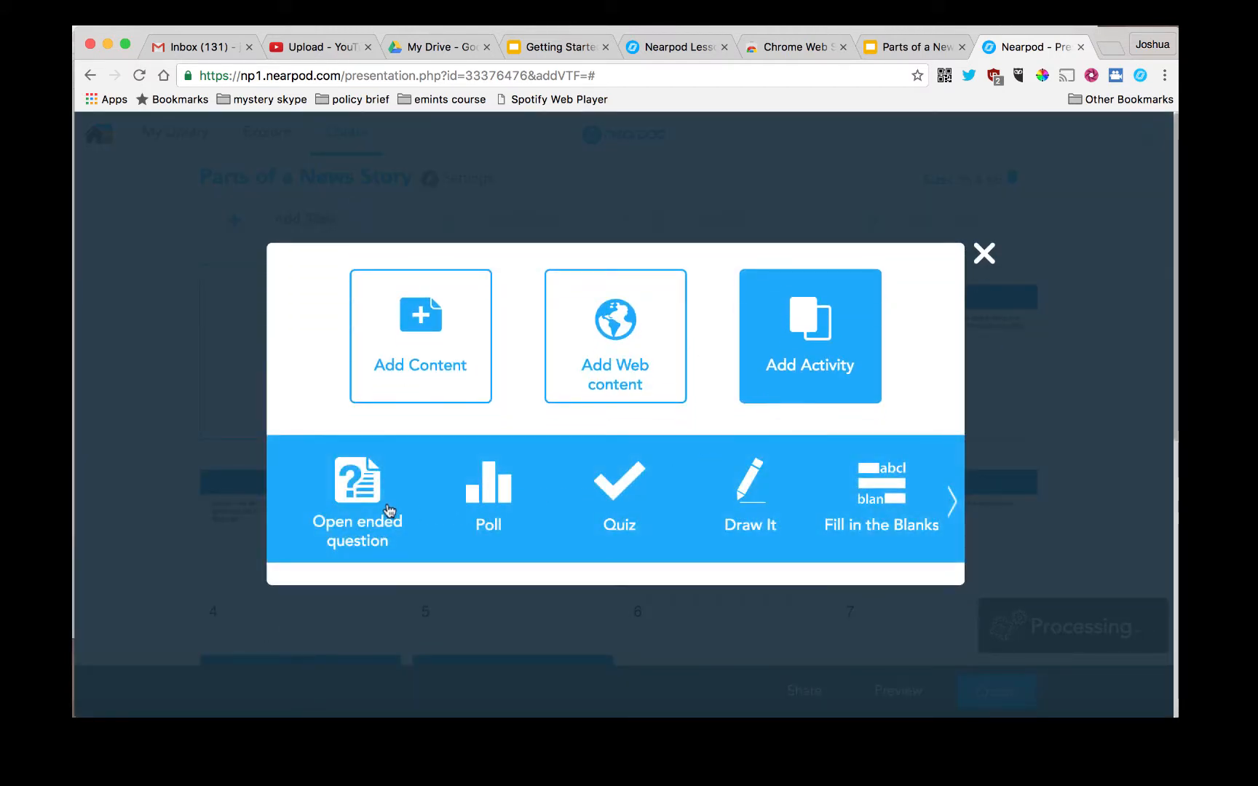
{"action": "left_click", "coordinate": [359, 510]}
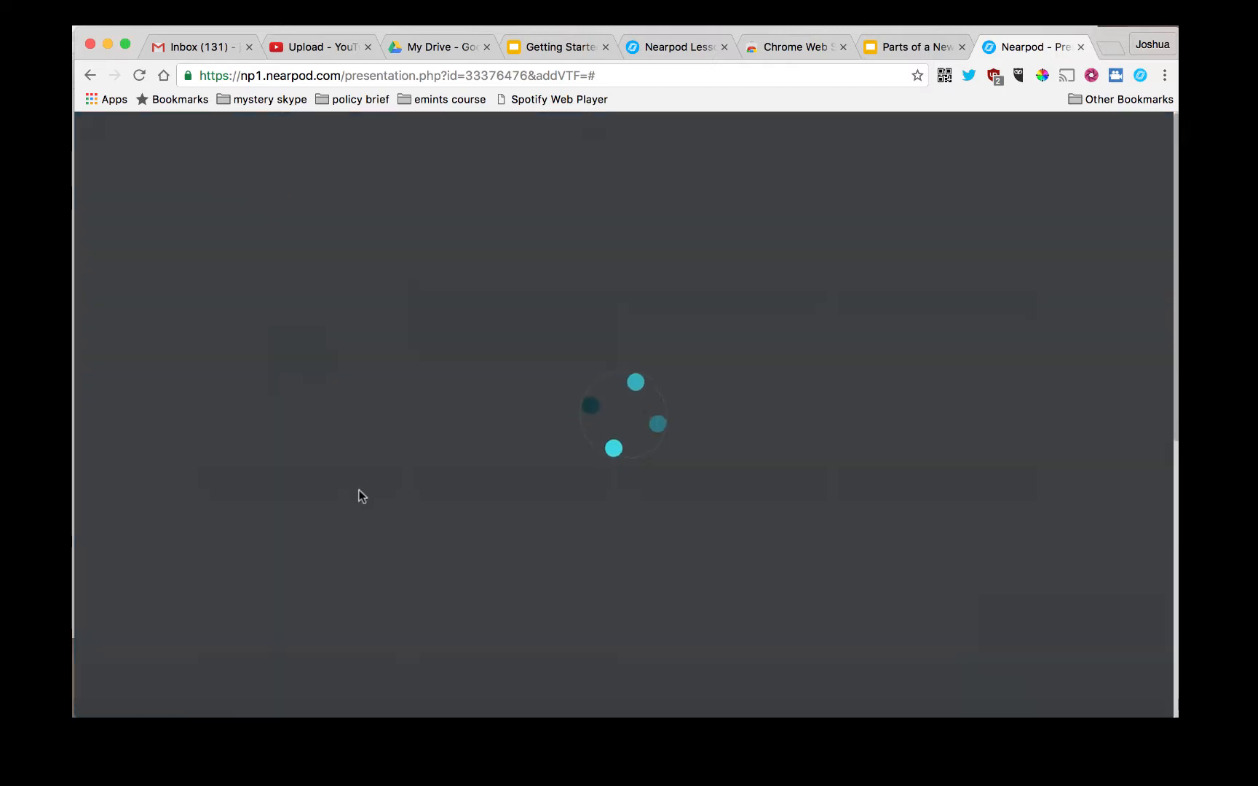
{"action": "left_click", "coordinate": [495, 384]}
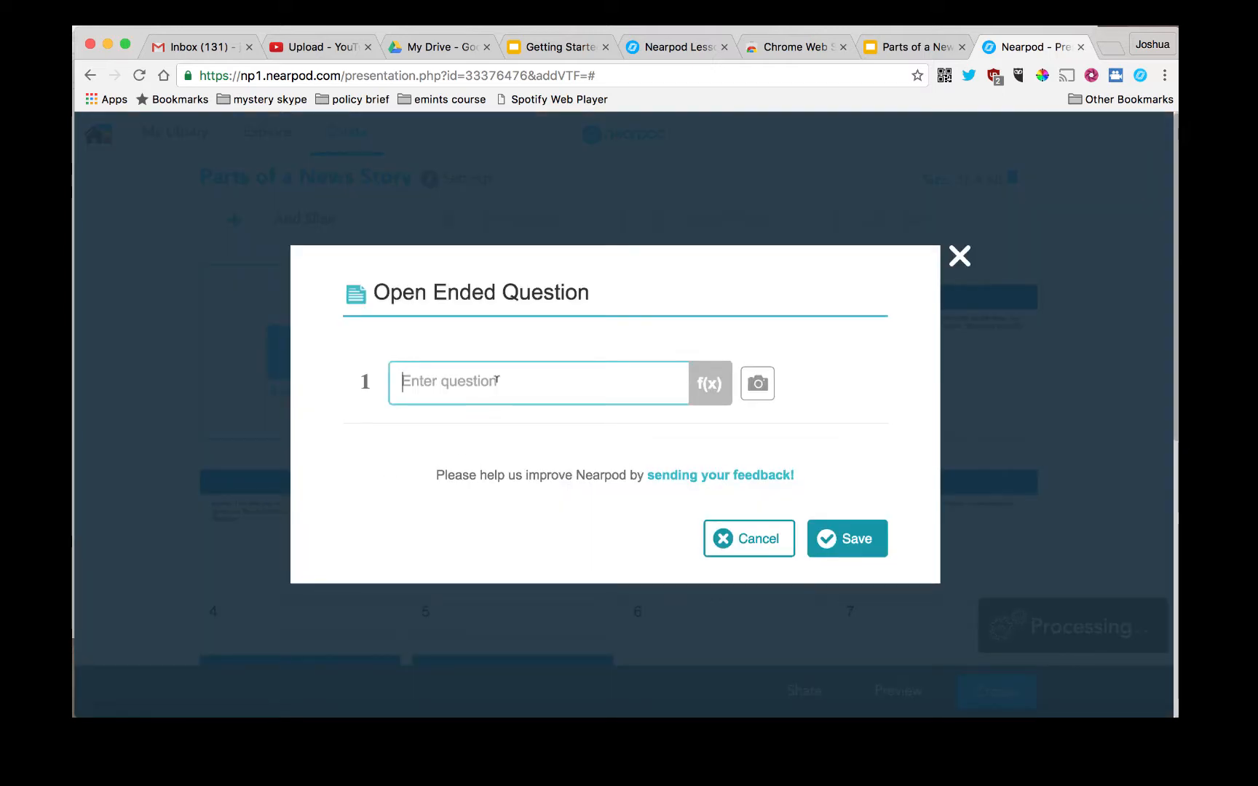
{"action": "type", "text": "What are "}
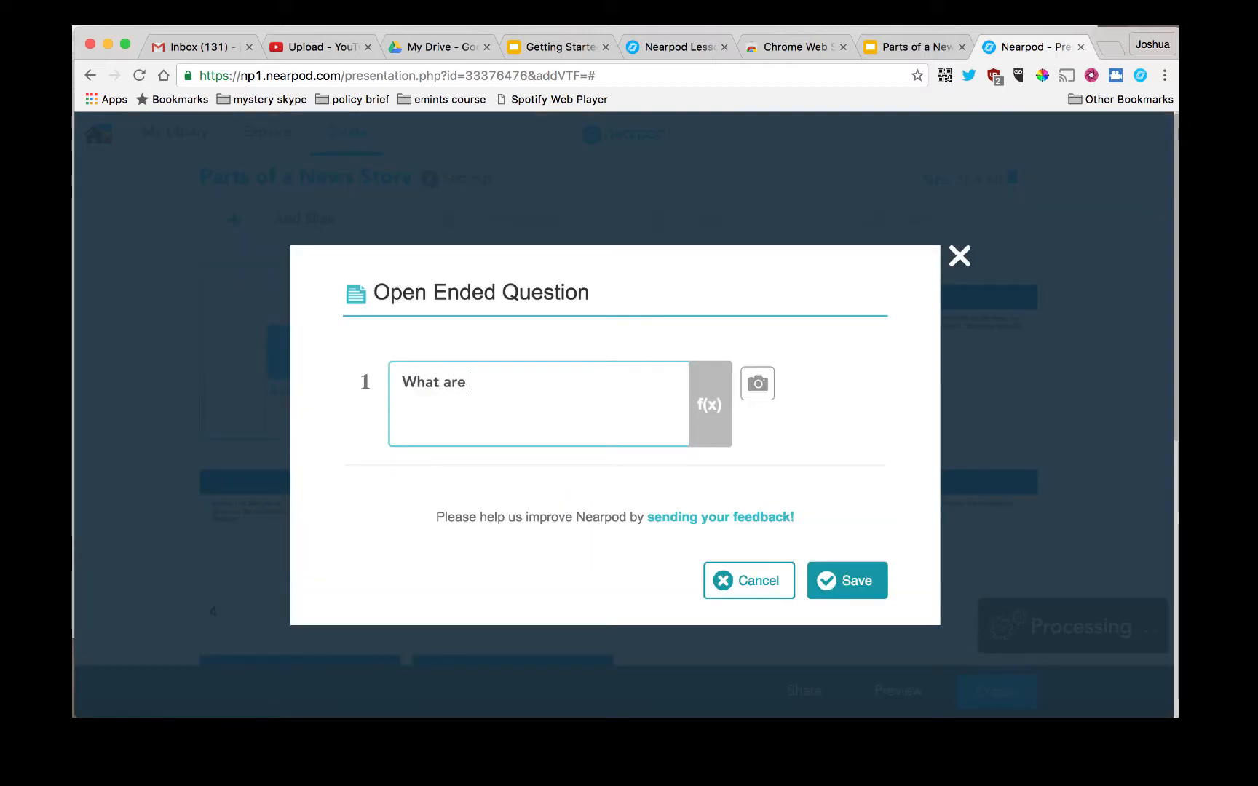
{"action": "type", "text": "the characteristics of a"}
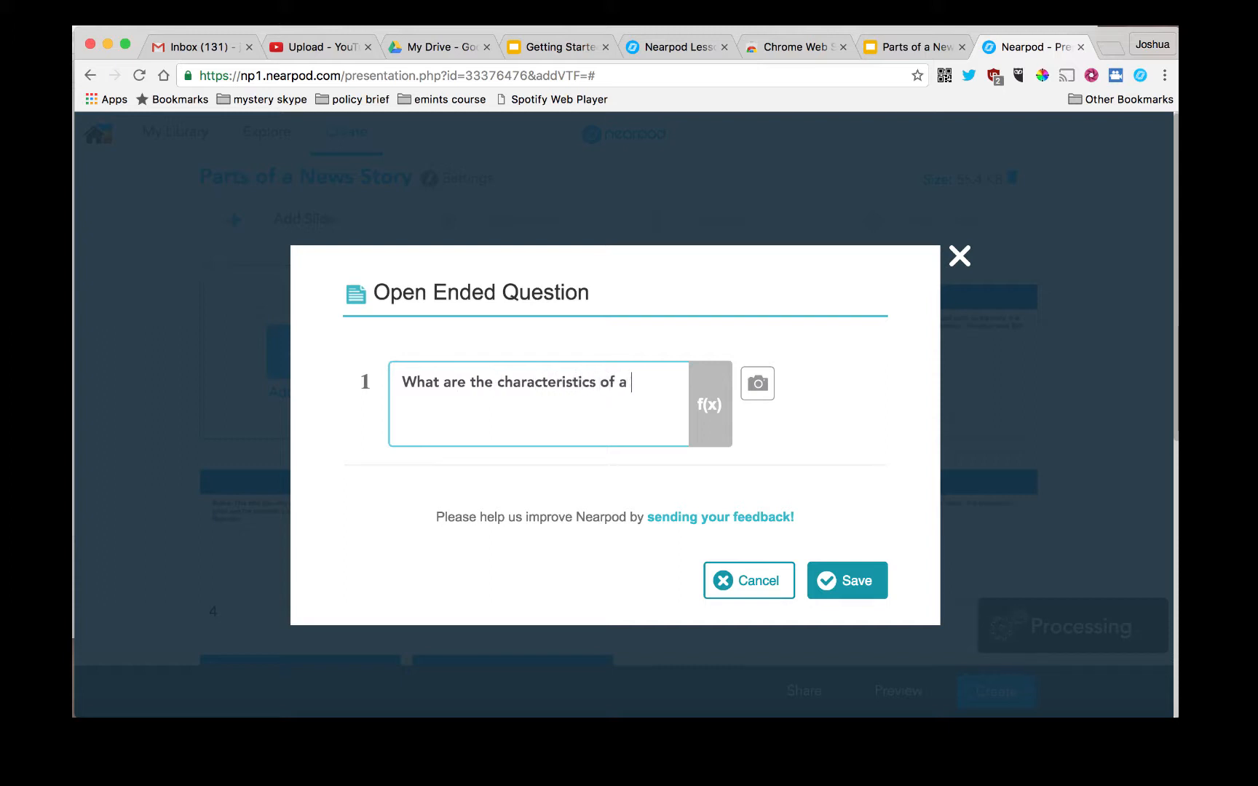
{"action": "type", "text": " good headline?"}
{"action": "left_click", "coordinate": [826, 567]}
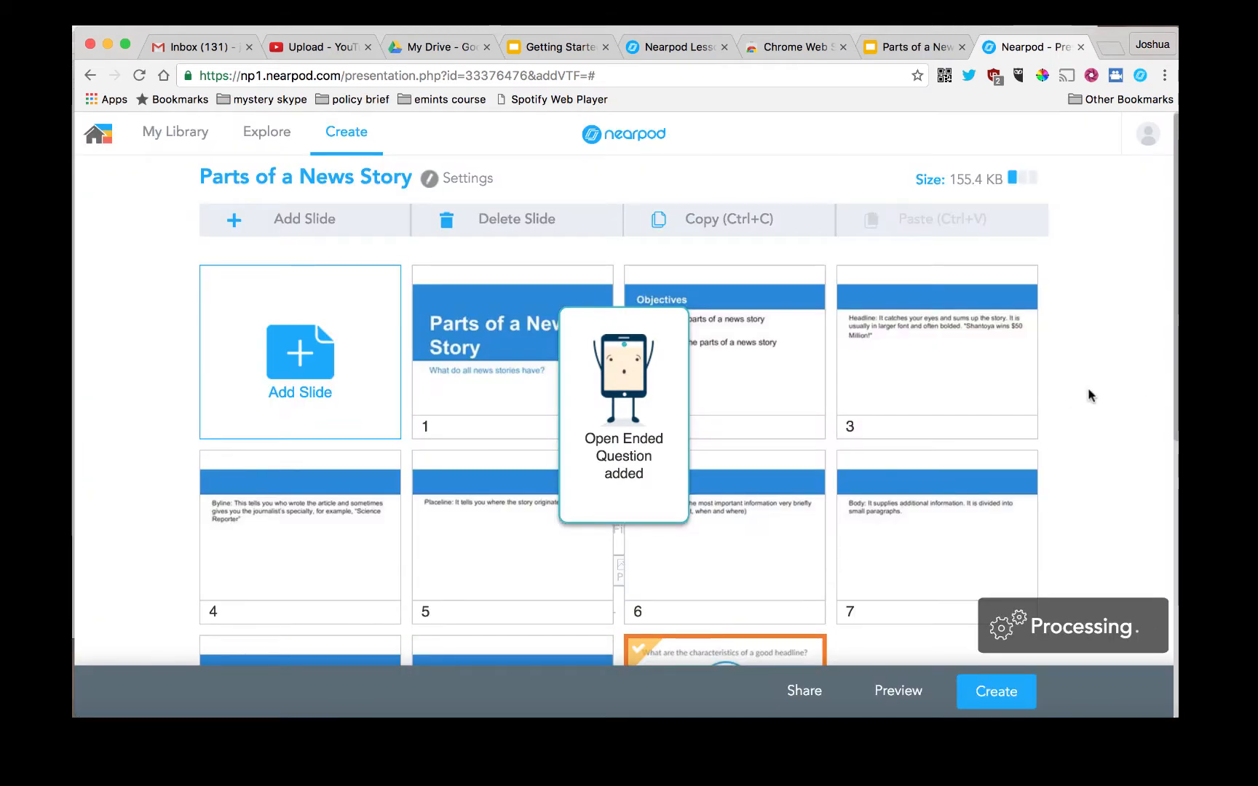
Step: Move the open ended question slide to position 4, directly after the Headline slide
{"action": "scroll", "coordinate": [1045, 441], "scroll_direction": "down", "scroll_amount": 3}
{"action": "left_click_drag", "start_coordinate": [718, 553], "coordinate": [300, 401]}
{"action": "scroll", "coordinate": [840, 492], "scroll_direction": "up", "scroll_amount": 5}
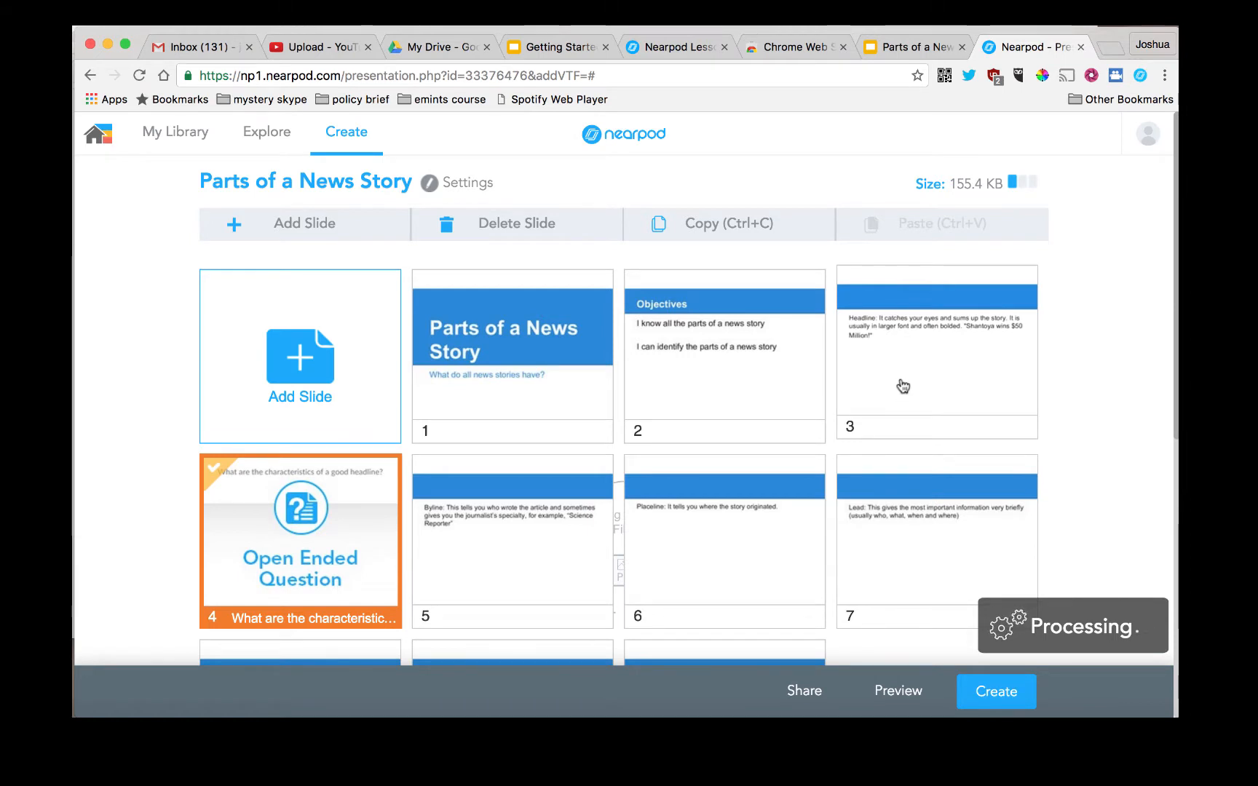
Step: Preview the lesson from the Headline slide, advance to the open ended question and enter the test answer "dfgdfbfgbfbfbfb"
{"action": "left_click", "coordinate": [901, 341]}
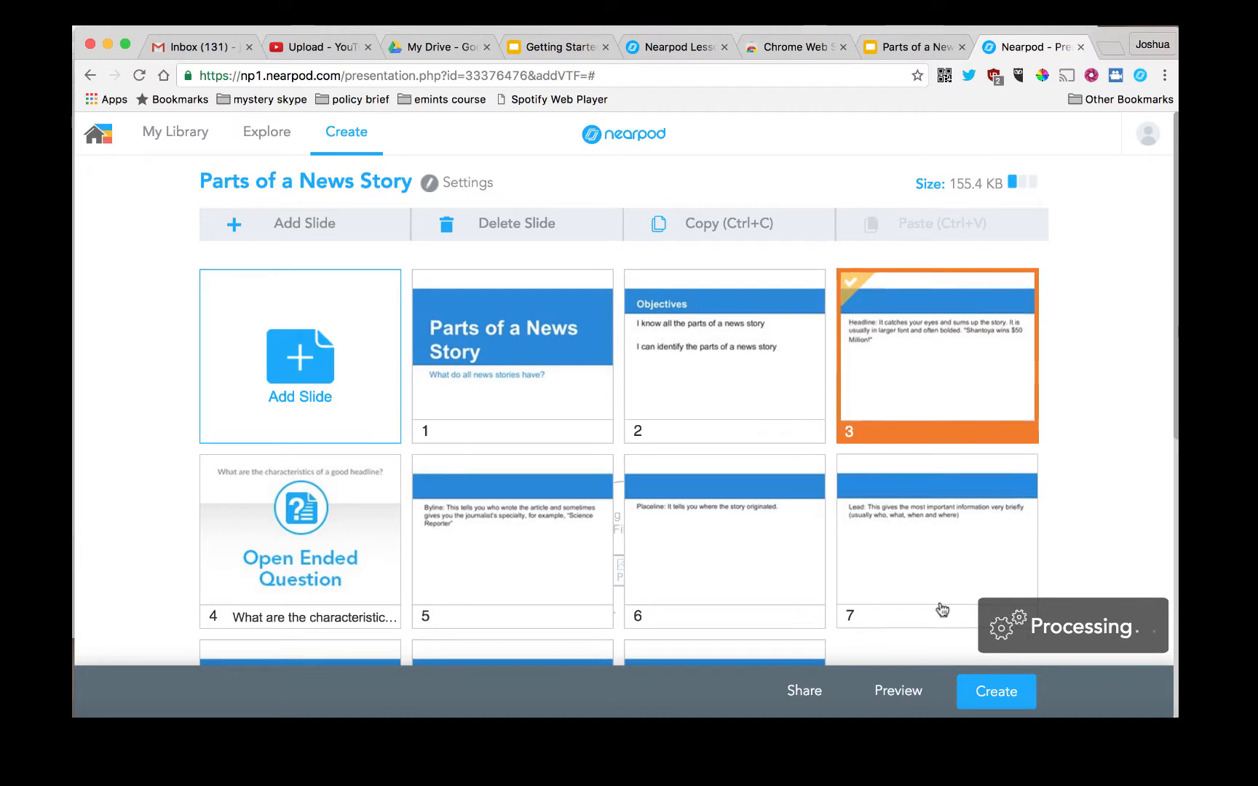
{"action": "scroll", "coordinate": [764, 554], "scroll_direction": "down", "scroll_amount": 2}
{"action": "left_click_drag", "start_coordinate": [342, 492], "coordinate": [243, 445]}
{"action": "left_click", "coordinate": [902, 264]}
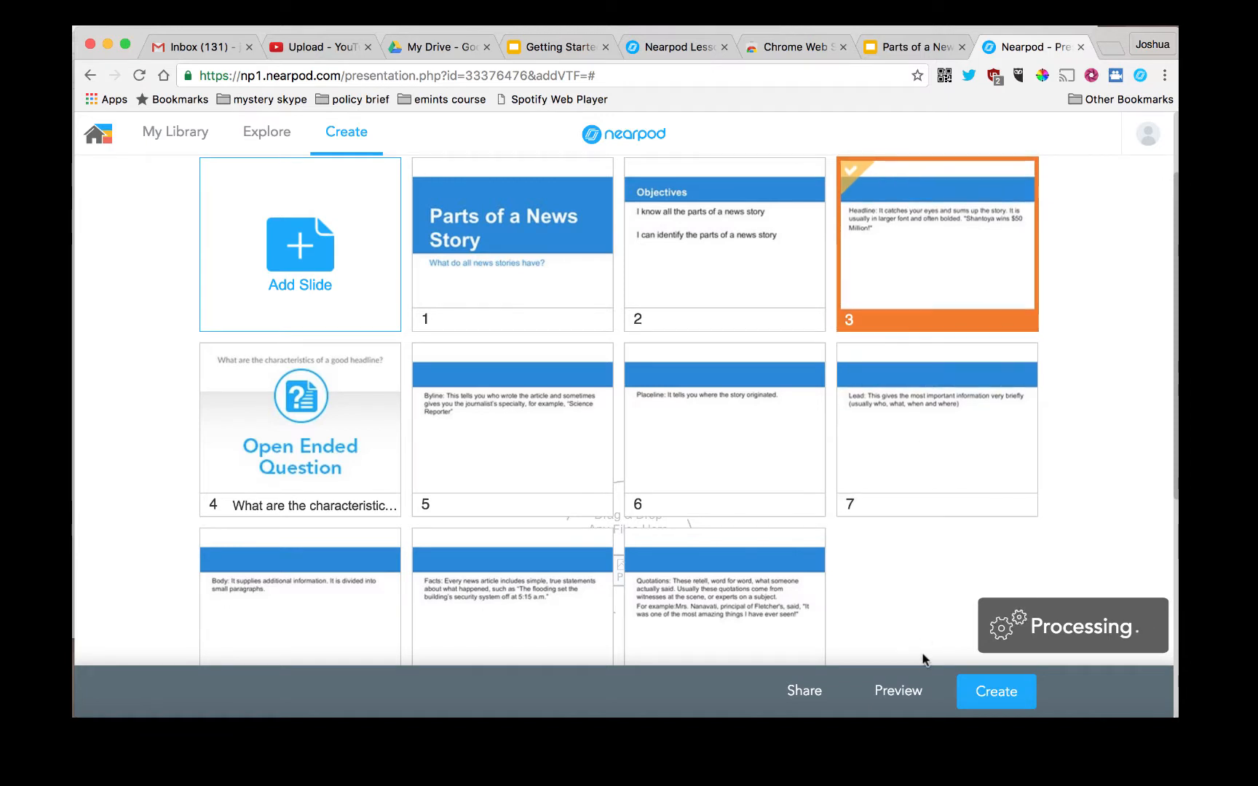
{"action": "left_click", "coordinate": [899, 690]}
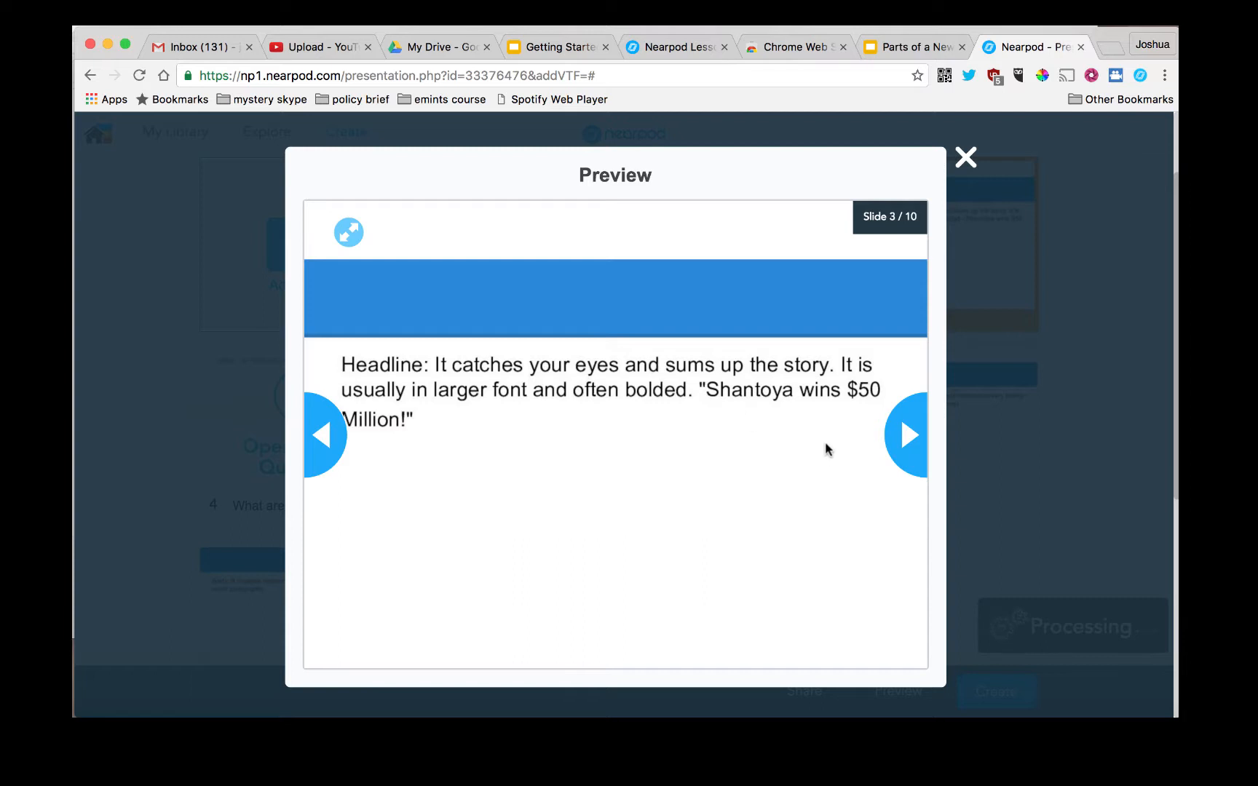
{"action": "left_click", "coordinate": [907, 437]}
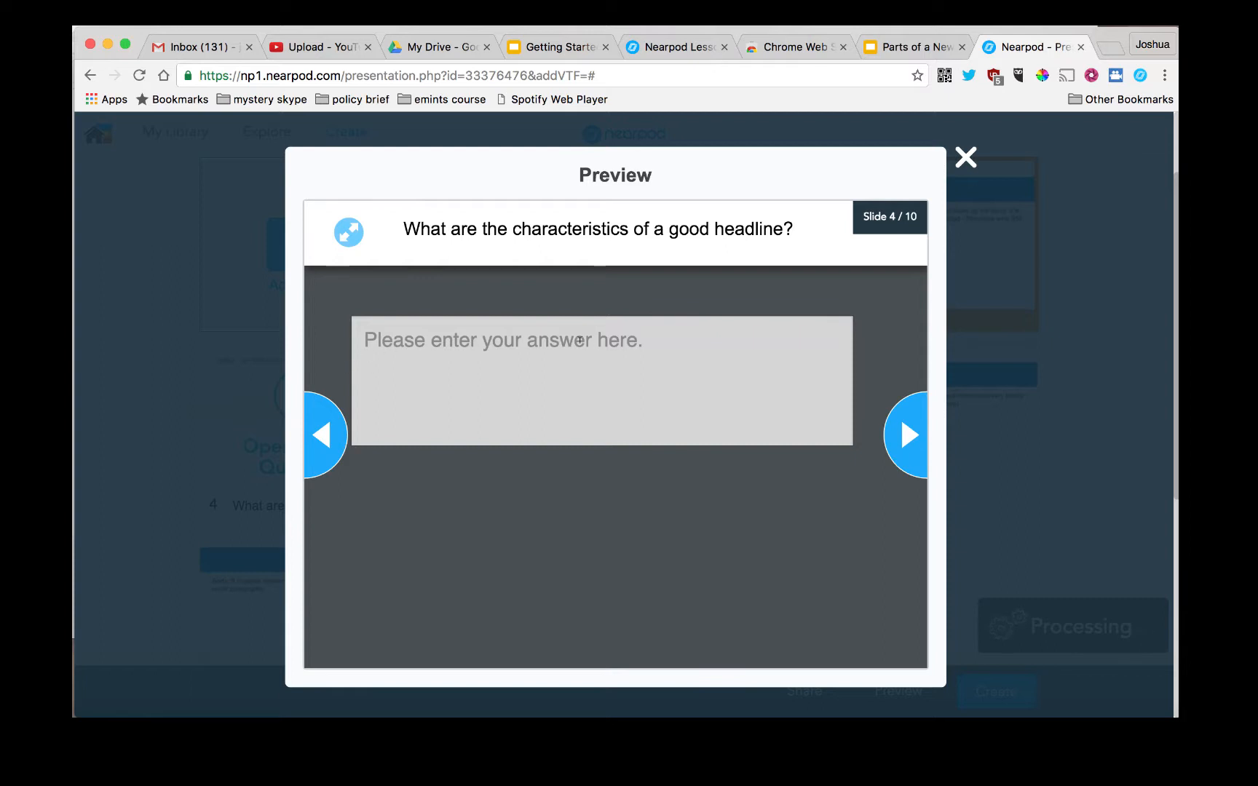
{"action": "type", "text": "fgbfbfbfb"}
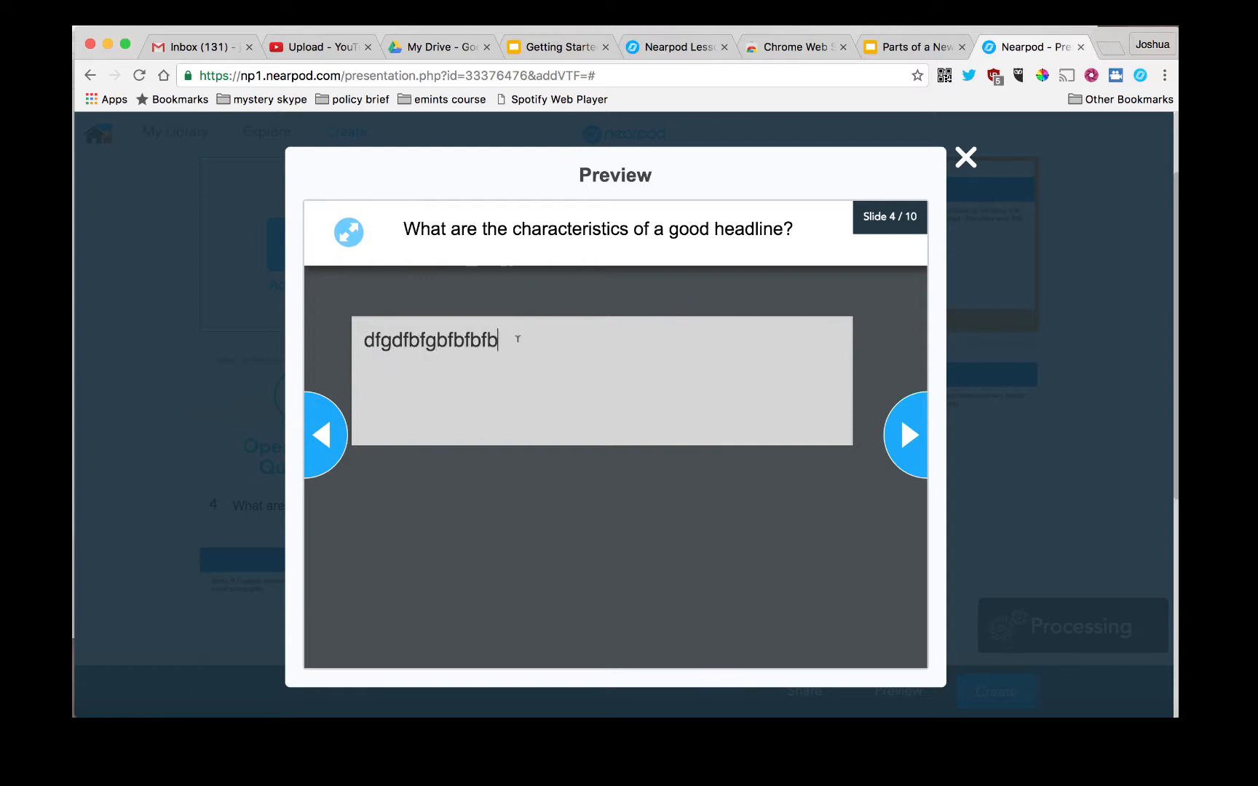
Step: Clear the test answer from the open ended question and close the lesson preview
{"action": "key", "text": "super+a"}
{"action": "key", "text": "BackSpace"}
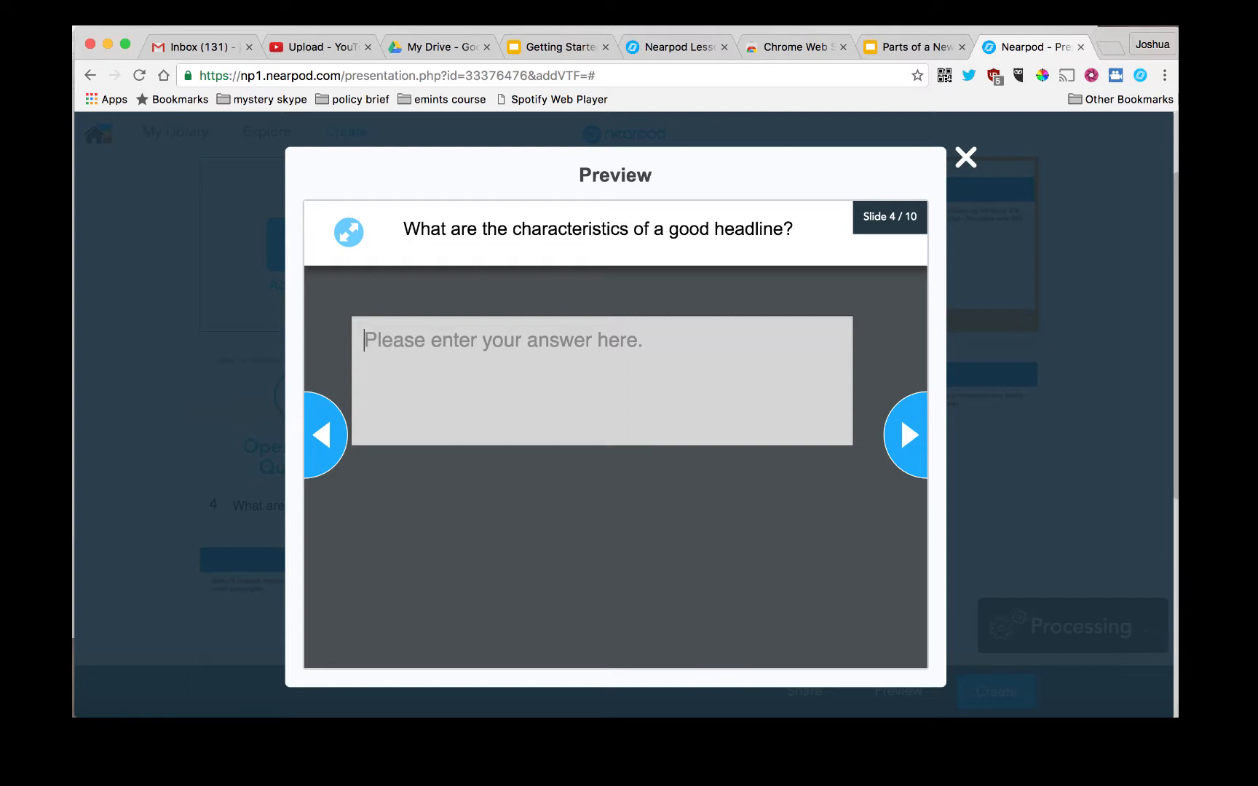
{"action": "left_click", "coordinate": [964, 157]}
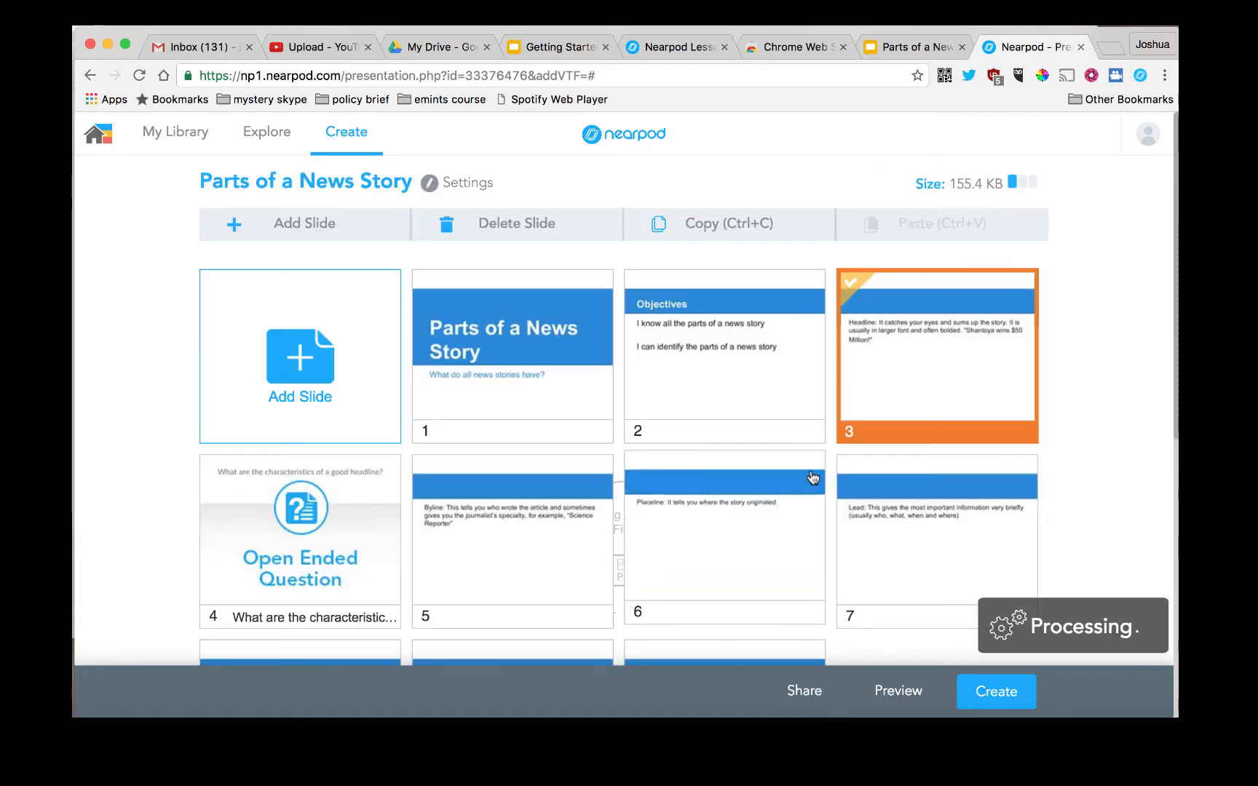
Step: Add a Draw It activity with the instructions "Sketch the outline of a newspaper cover story:" and save it without a background image
{"action": "scroll", "coordinate": [839, 493], "scroll_direction": "down", "scroll_amount": 5}
{"action": "scroll", "coordinate": [851, 483], "scroll_direction": "down", "scroll_amount": 2}
{"action": "scroll", "coordinate": [851, 477], "scroll_direction": "up", "scroll_amount": 3}
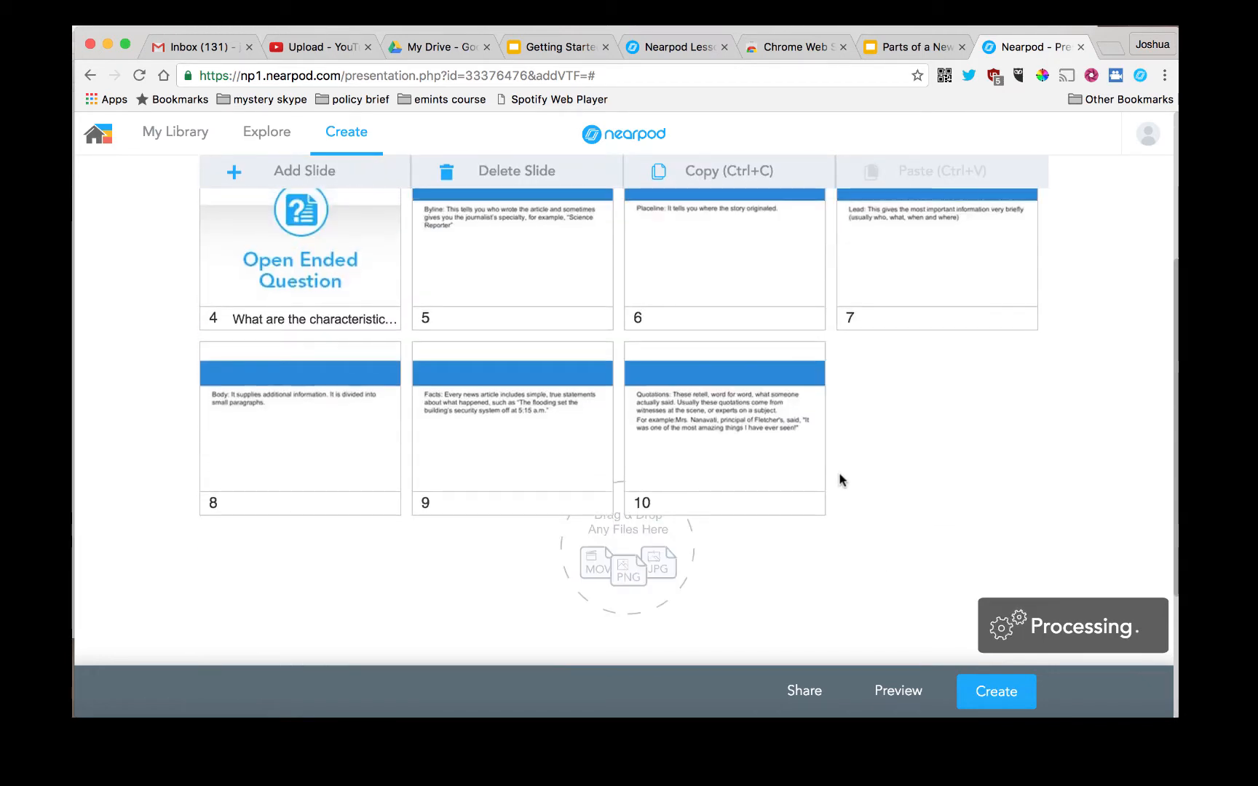
{"action": "scroll", "coordinate": [848, 479], "scroll_direction": "up", "scroll_amount": 2}
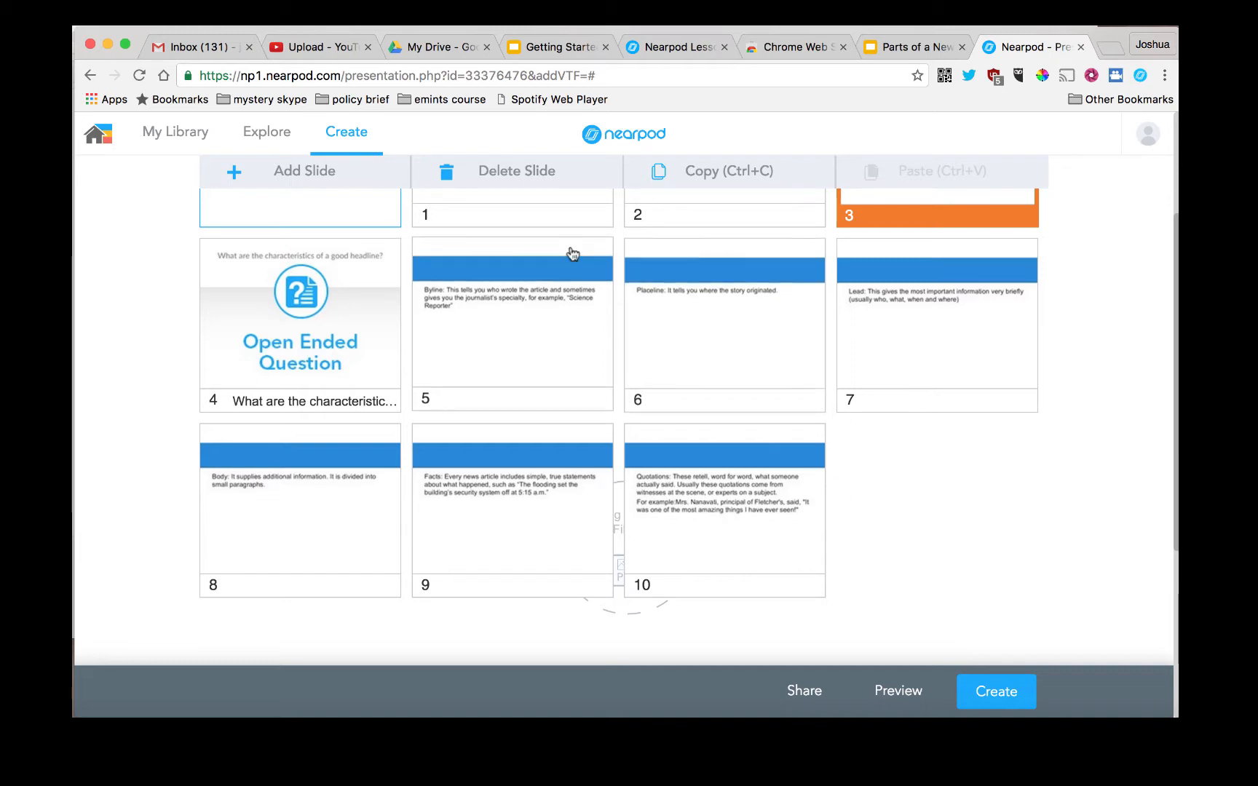
{"action": "left_click", "coordinate": [311, 182]}
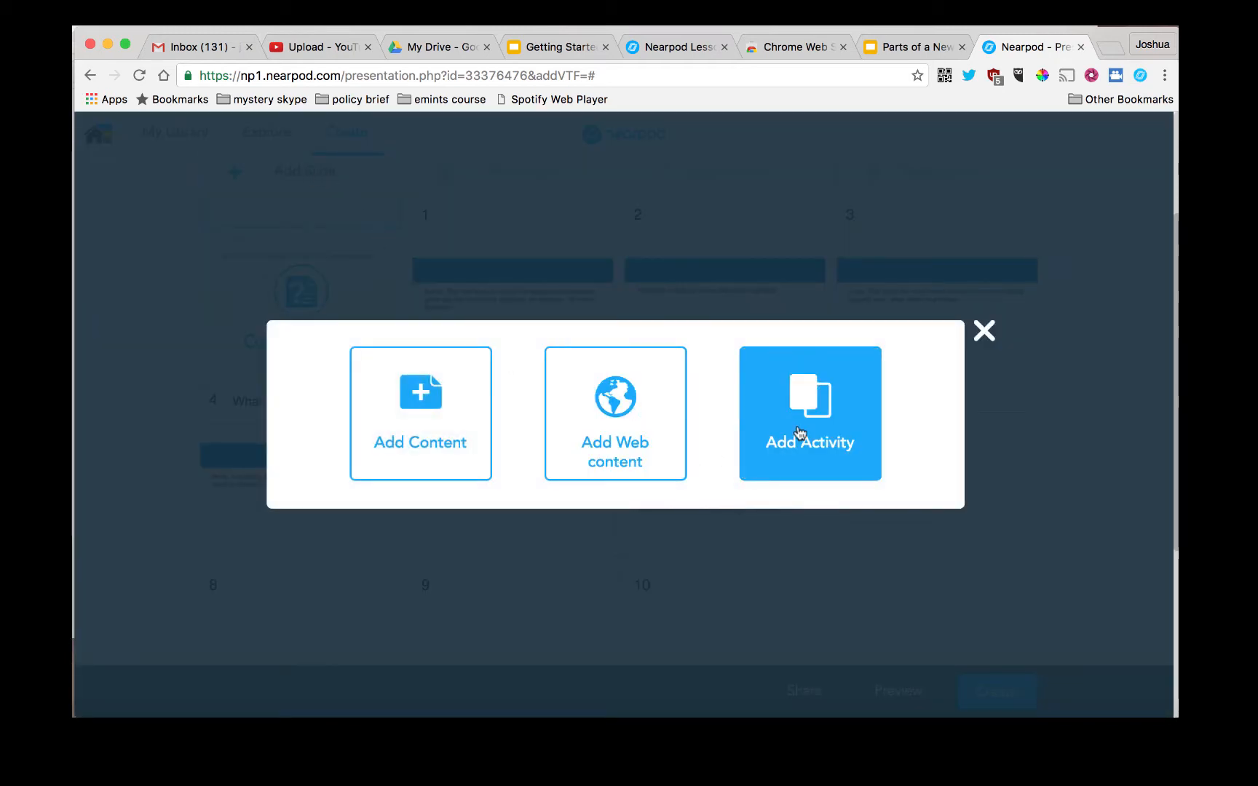
{"action": "left_click", "coordinate": [799, 432]}
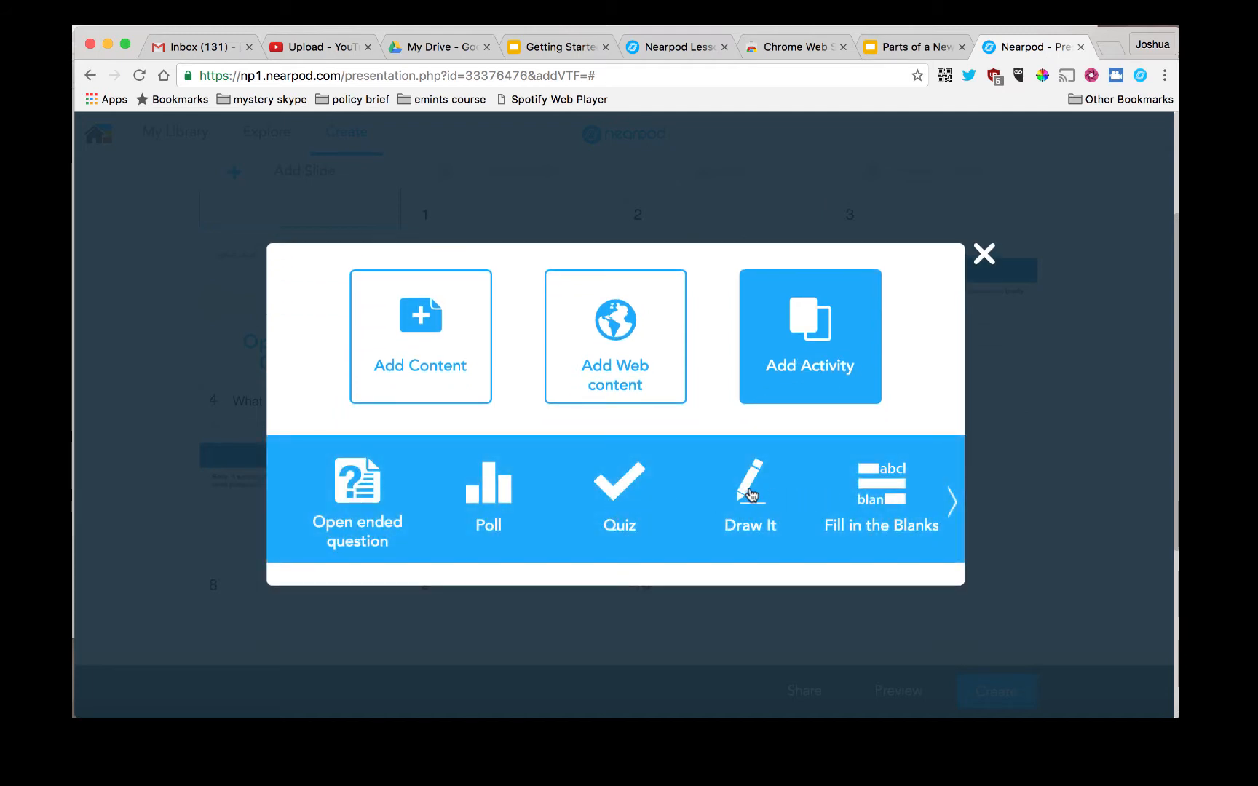
{"action": "left_click", "coordinate": [741, 489]}
{"action": "left_click", "coordinate": [615, 279]}
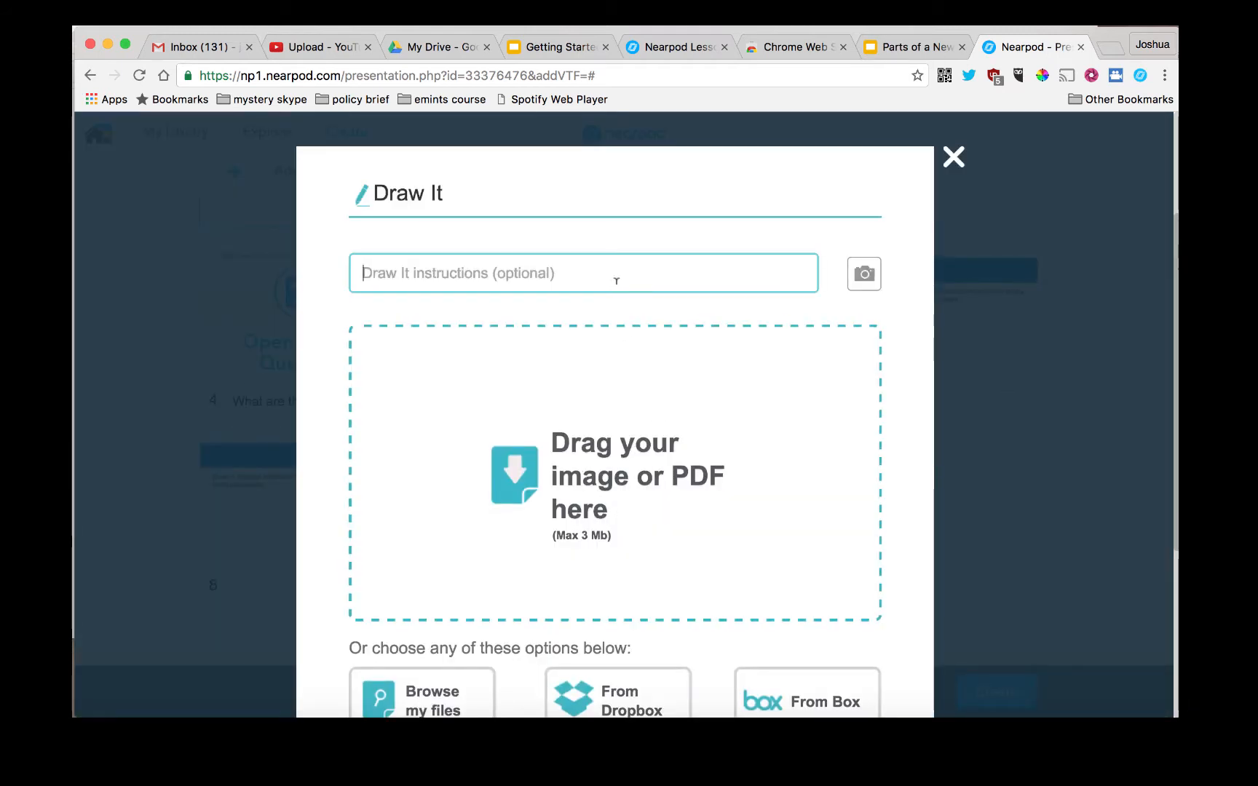
{"action": "type", "text": "Sk"}
{"action": "left_click", "coordinate": [616, 305]}
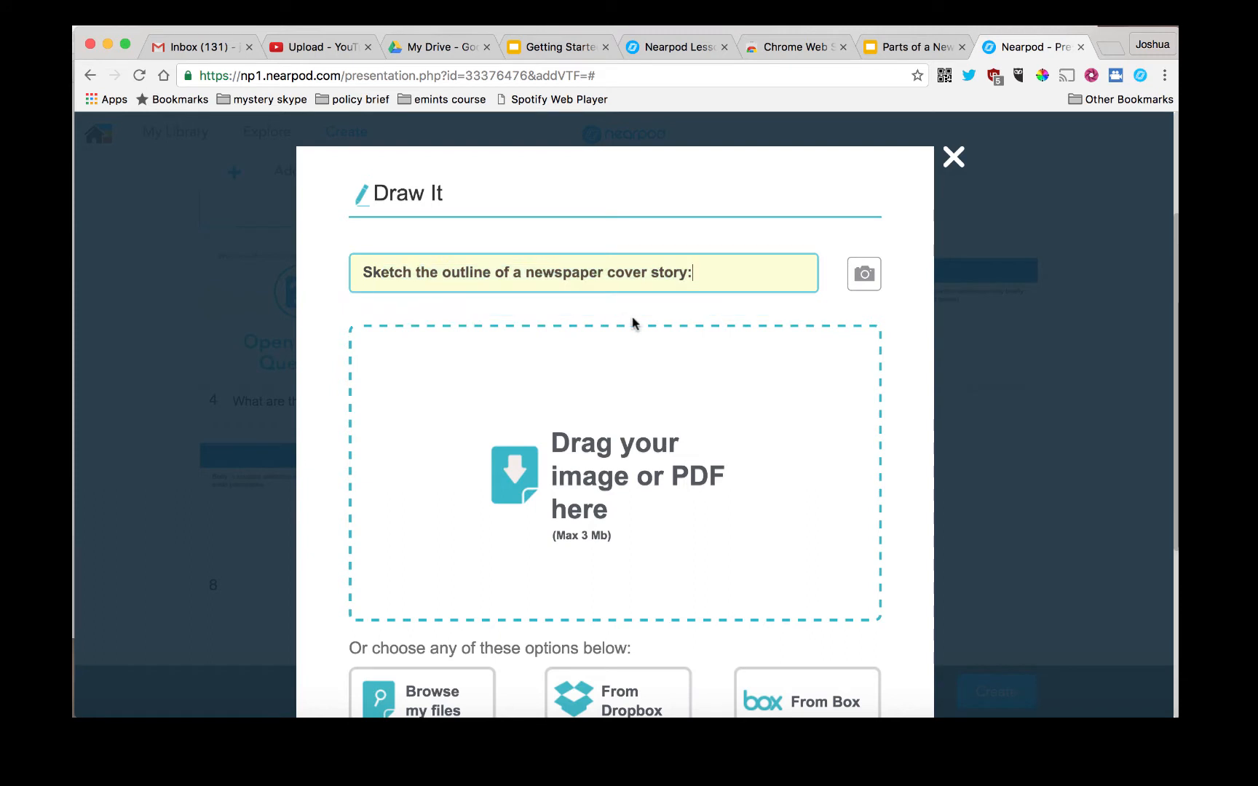
{"action": "scroll", "coordinate": [816, 437], "scroll_direction": "down", "scroll_amount": 5}
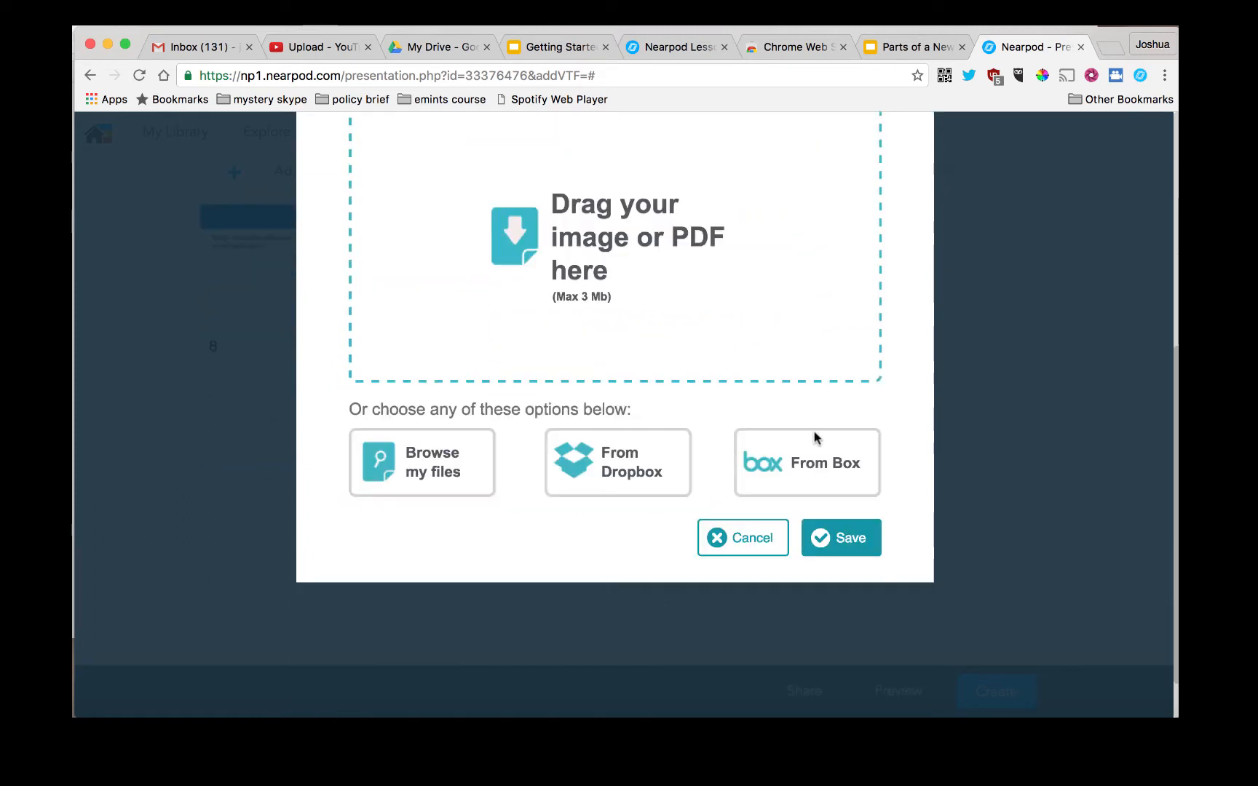
{"action": "left_click", "coordinate": [849, 541]}
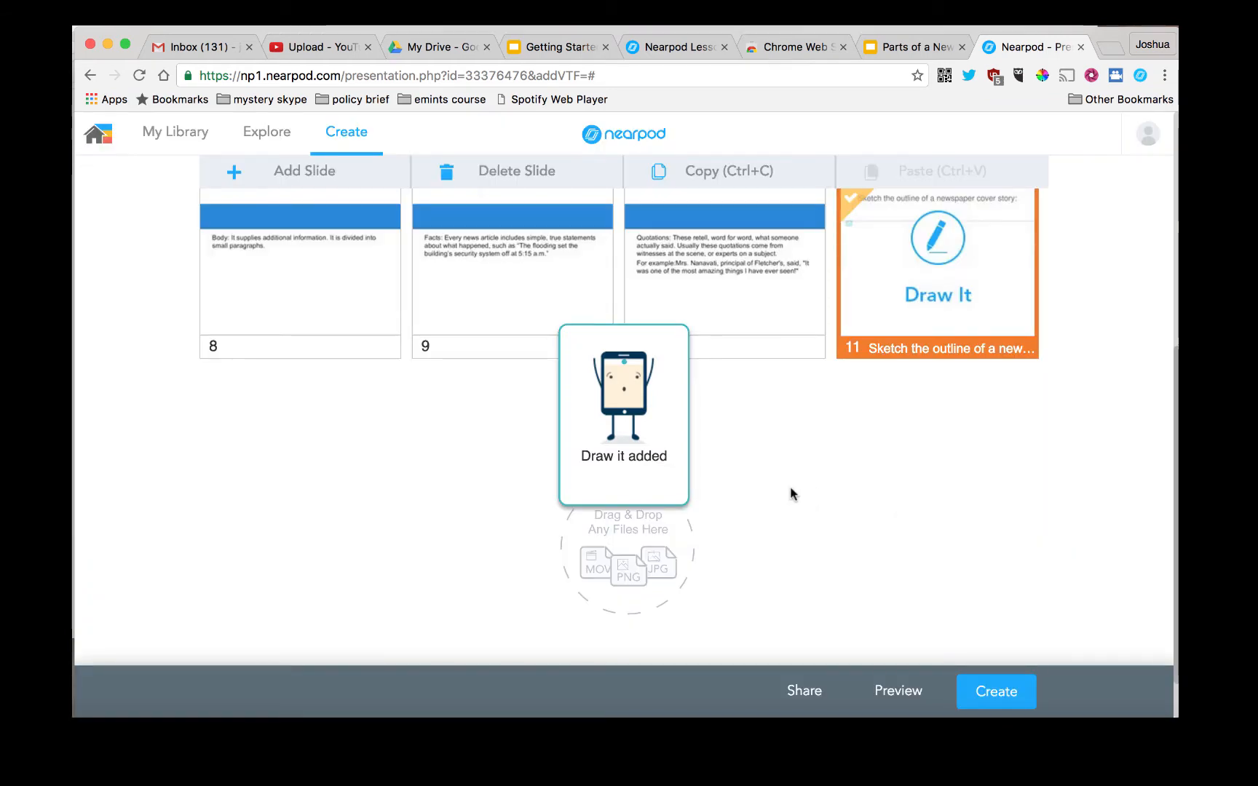
Step: Select the Draw It slide at the end of the lesson and preview it
{"action": "scroll", "coordinate": [790, 480], "scroll_direction": "up", "scroll_amount": 3}
{"action": "scroll", "coordinate": [790, 477], "scroll_direction": "up", "scroll_amount": 5}
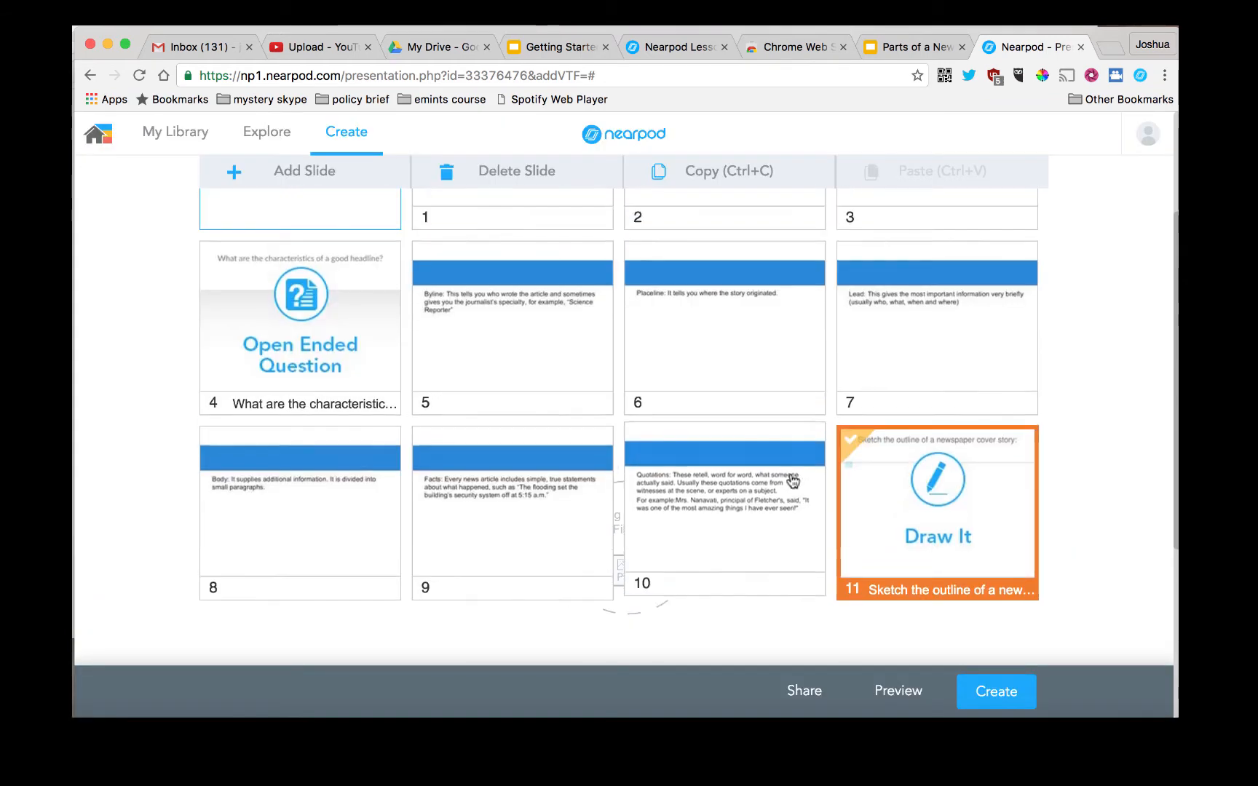
{"action": "scroll", "coordinate": [784, 468], "scroll_direction": "down", "scroll_amount": 4}
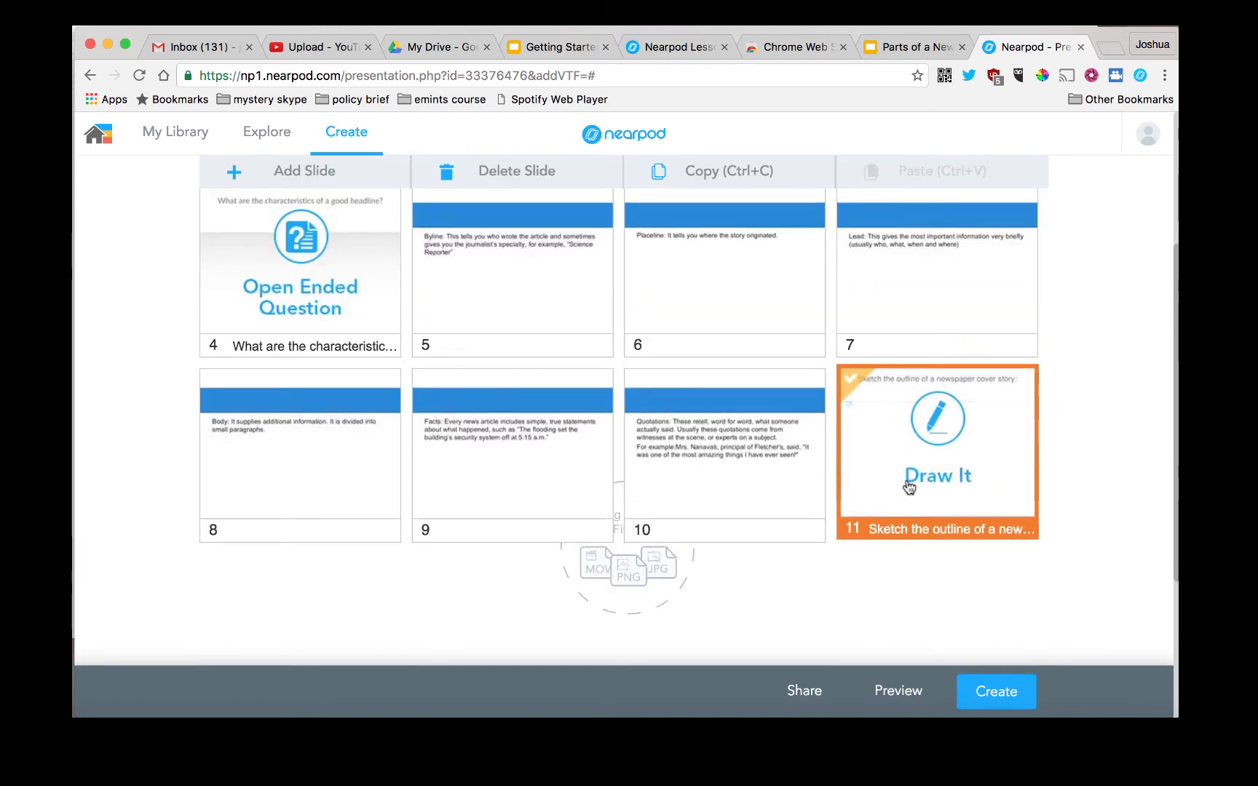
{"action": "left_click", "coordinate": [723, 449]}
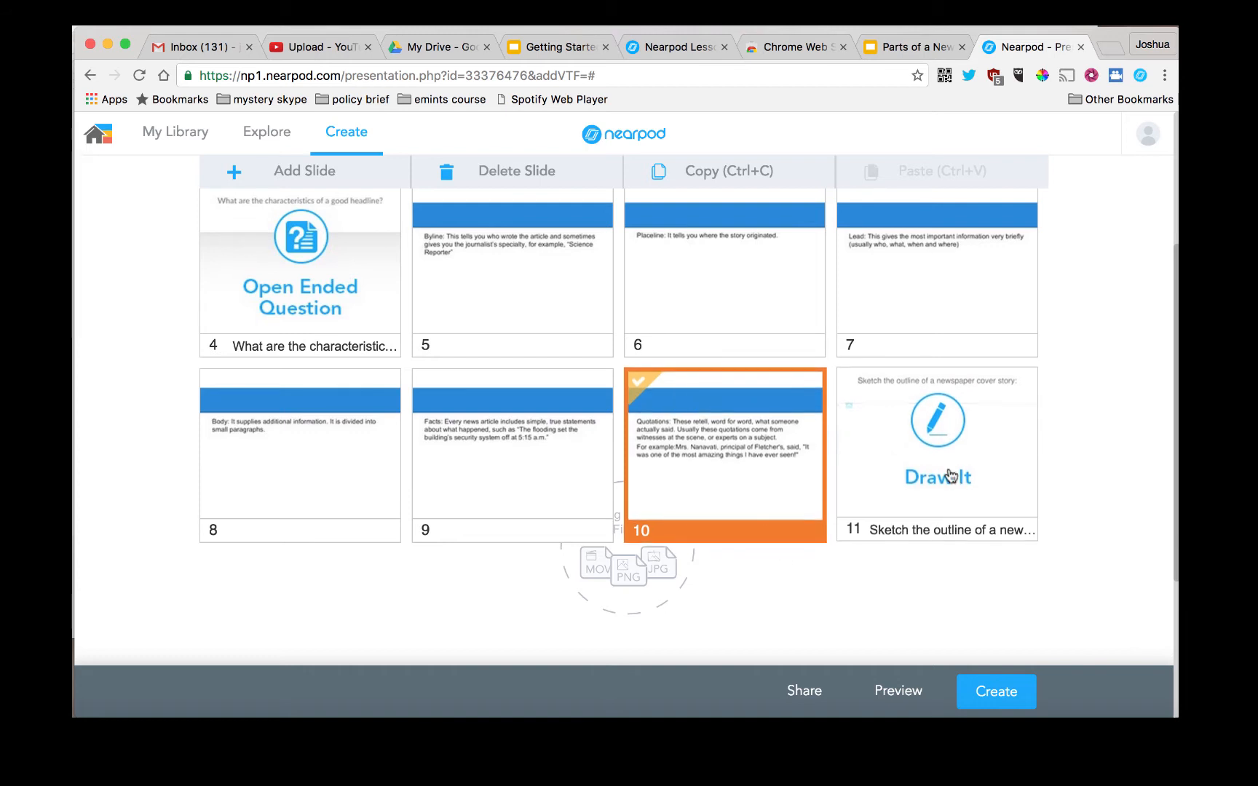
{"action": "left_click", "coordinate": [919, 472]}
{"action": "left_click", "coordinate": [892, 691]}
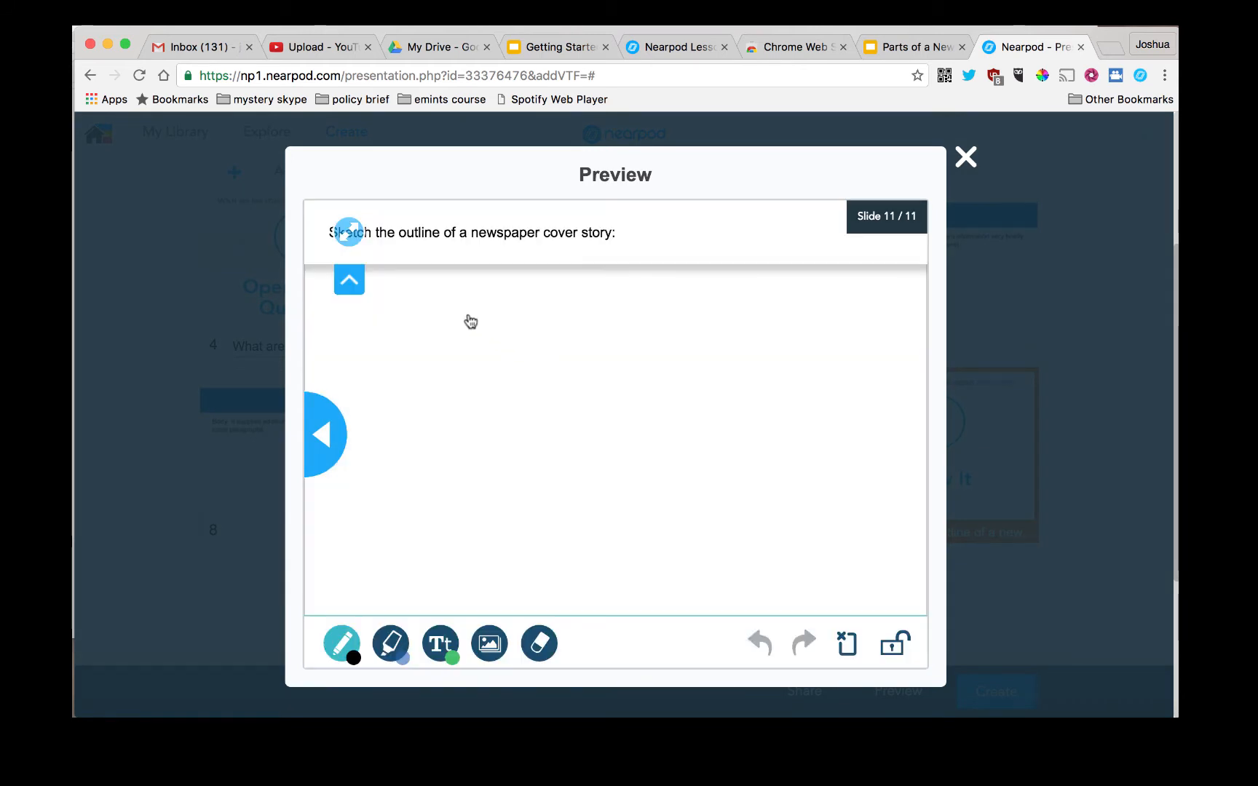
Step: Test the Draw It slide by sketching a rough newspaper page frame with several text lines in black pen, and close the preview
{"action": "left_click_drag", "start_coordinate": [466, 314], "coordinate": [568, 314]}
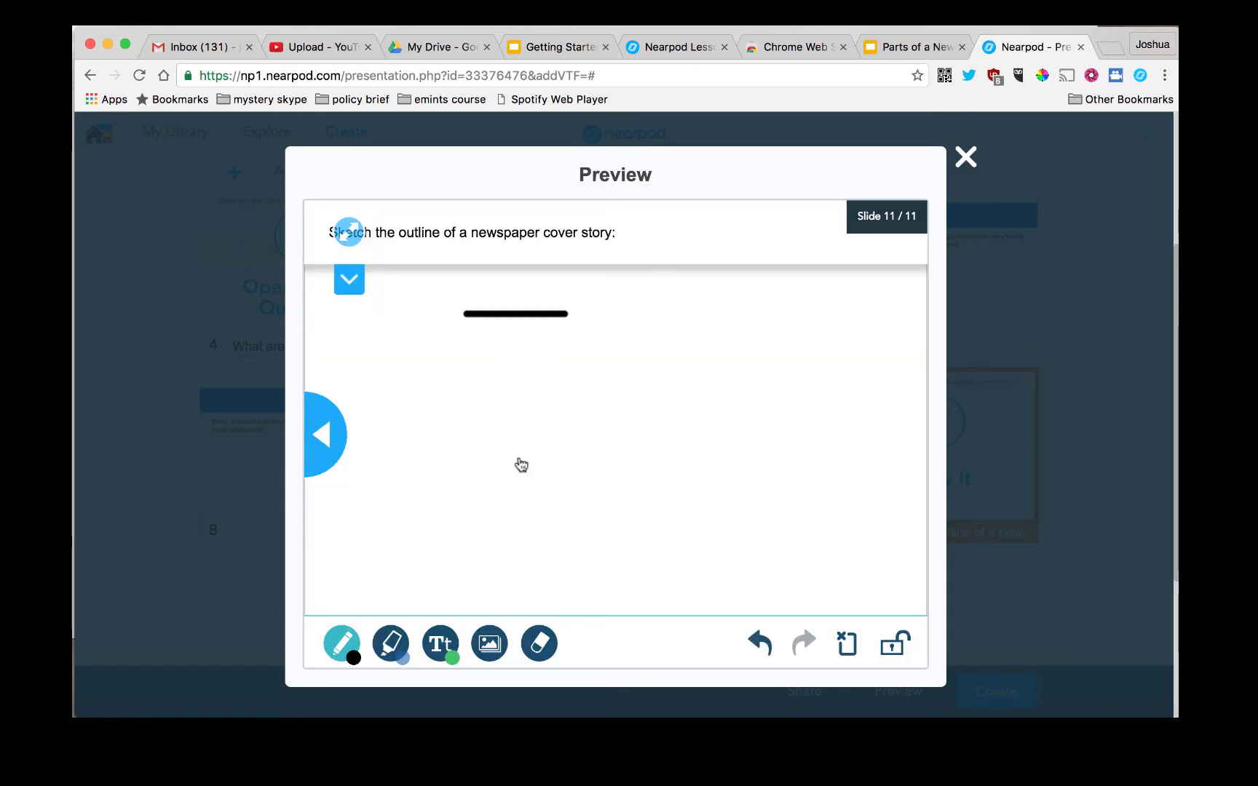
{"action": "left_click", "coordinate": [355, 639]}
{"action": "mouse_move", "coordinate": [461, 269]}
{"action": "left_mouse_down"}
{"action": "mouse_move", "coordinate": [674, 273]}
{"action": "mouse_move", "coordinate": [711, 550]}
{"action": "mouse_move", "coordinate": [441, 495]}
{"action": "left_mouse_up"}
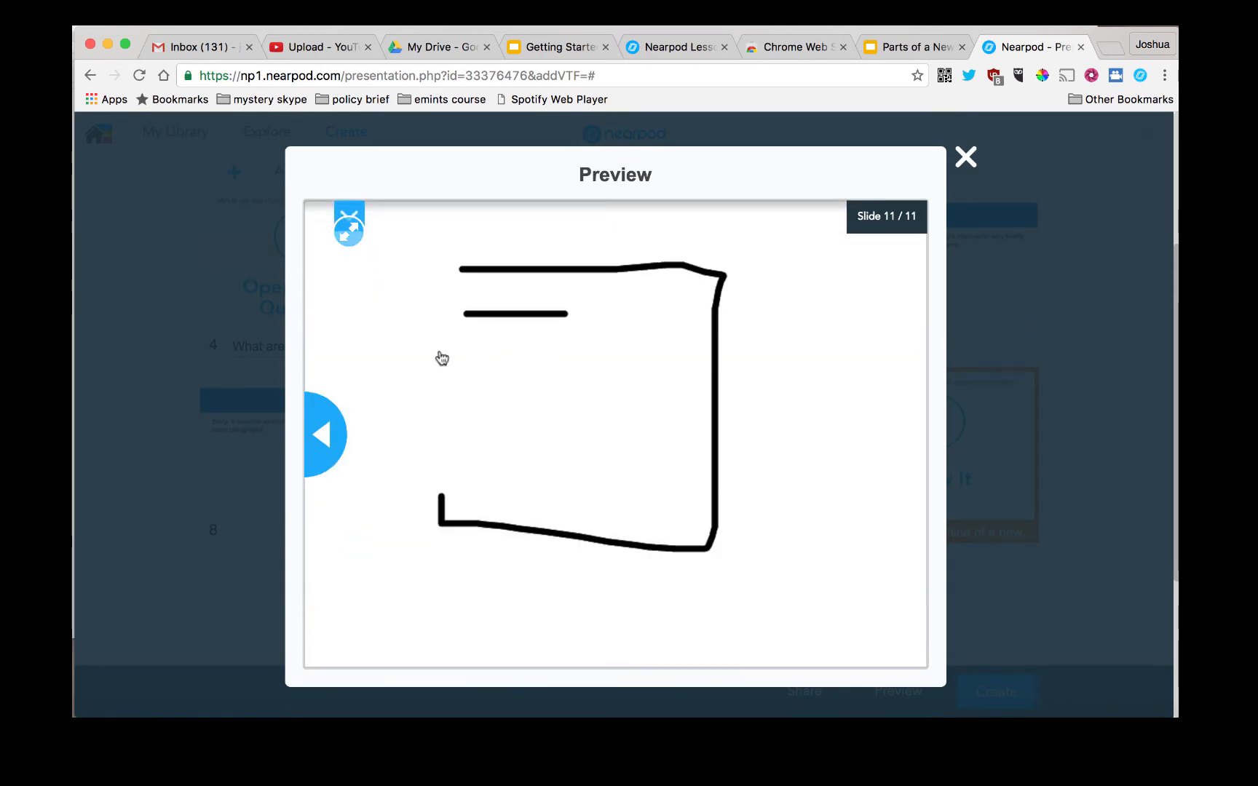
{"action": "mouse_move", "coordinate": [442, 359]}
{"action": "left_mouse_down"}
{"action": "mouse_move", "coordinate": [455, 509]}
{"action": "mouse_move", "coordinate": [452, 410]}
{"action": "mouse_move", "coordinate": [463, 407]}
{"action": "left_mouse_up"}
{"action": "left_click_drag", "start_coordinate": [555, 360], "coordinate": [499, 364]}
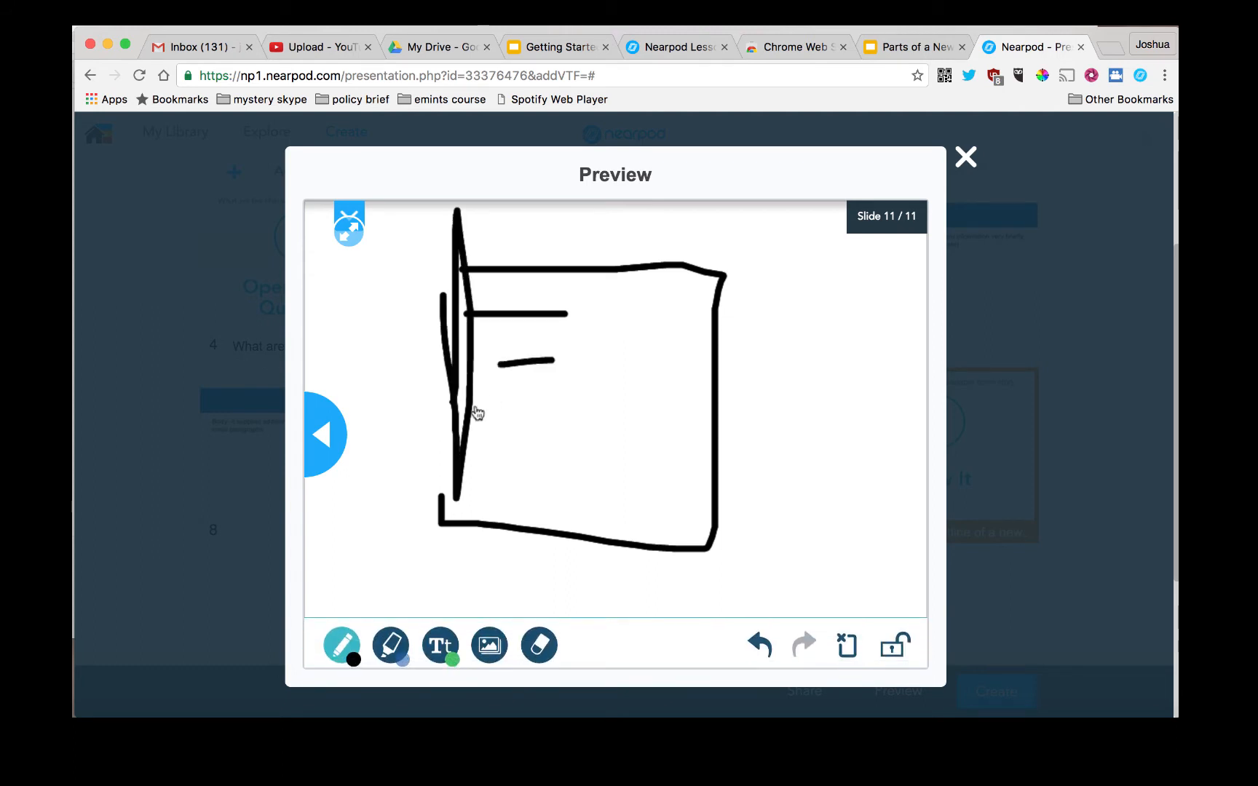
{"action": "left_click_drag", "start_coordinate": [477, 412], "coordinate": [612, 422]}
{"action": "left_click_drag", "start_coordinate": [499, 451], "coordinate": [550, 450]}
{"action": "left_click_drag", "start_coordinate": [486, 470], "coordinate": [605, 478]}
{"action": "left_click_drag", "start_coordinate": [511, 301], "coordinate": [696, 323]}
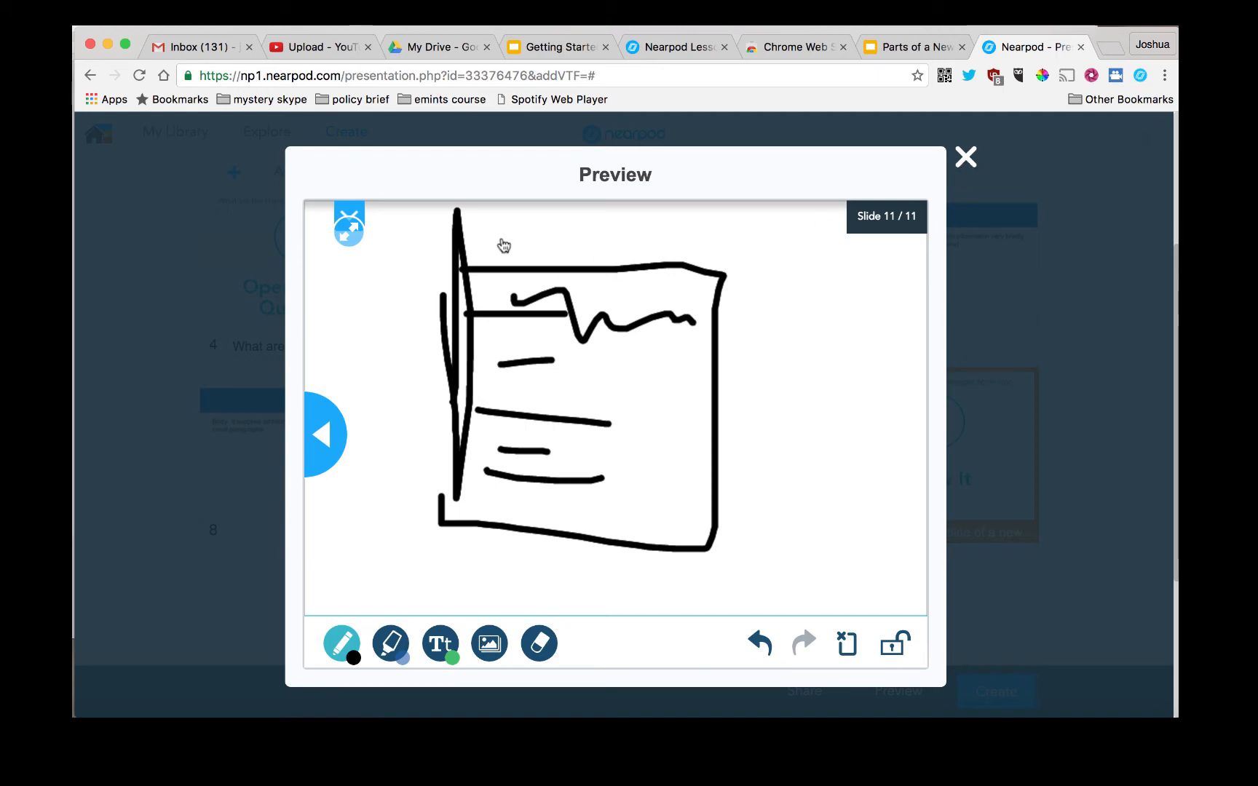
{"action": "left_click", "coordinate": [968, 158]}
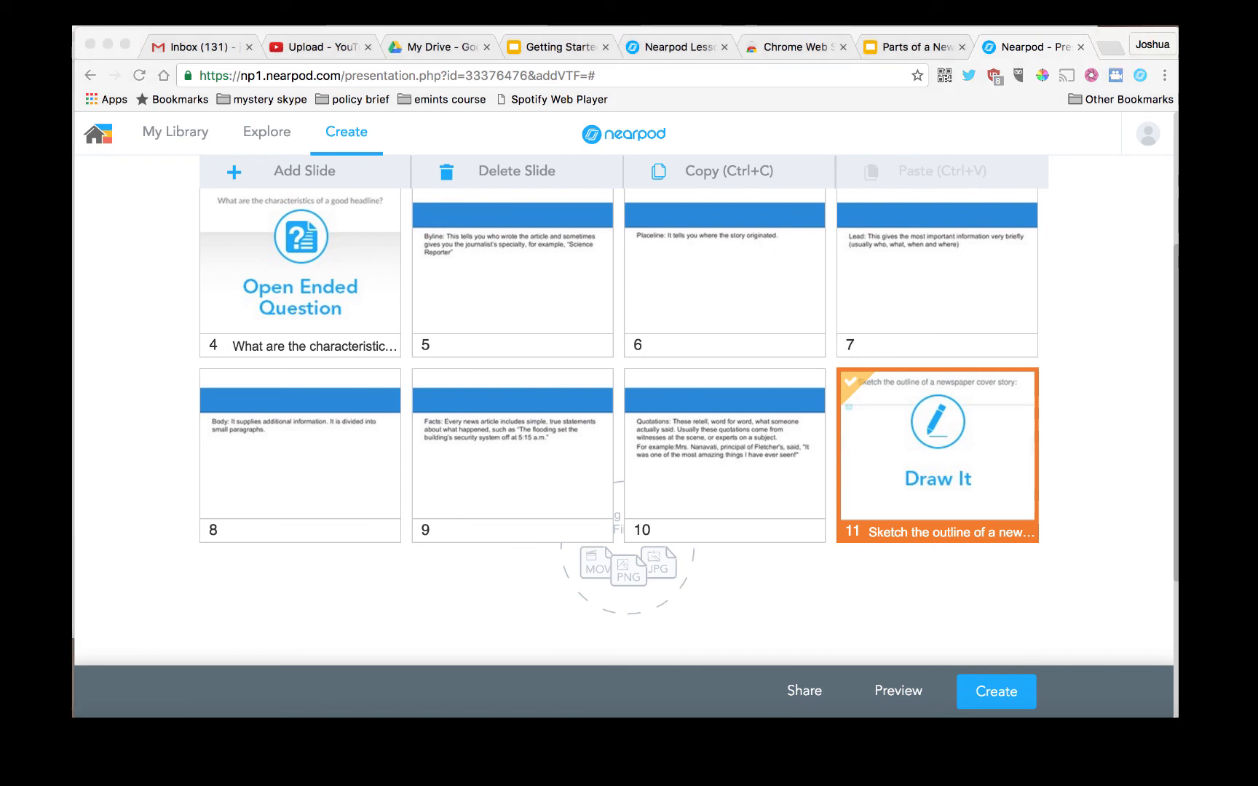
{"action": "left_click", "coordinate": [681, 17]}
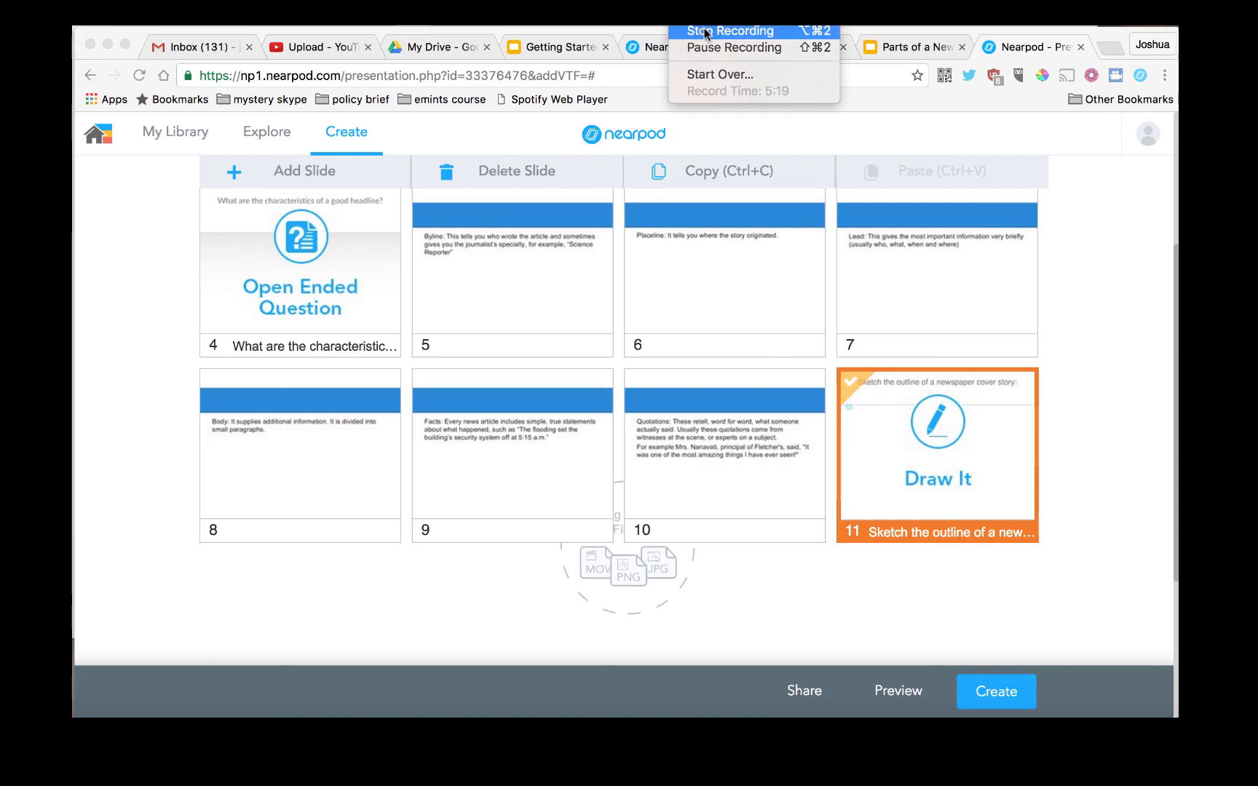